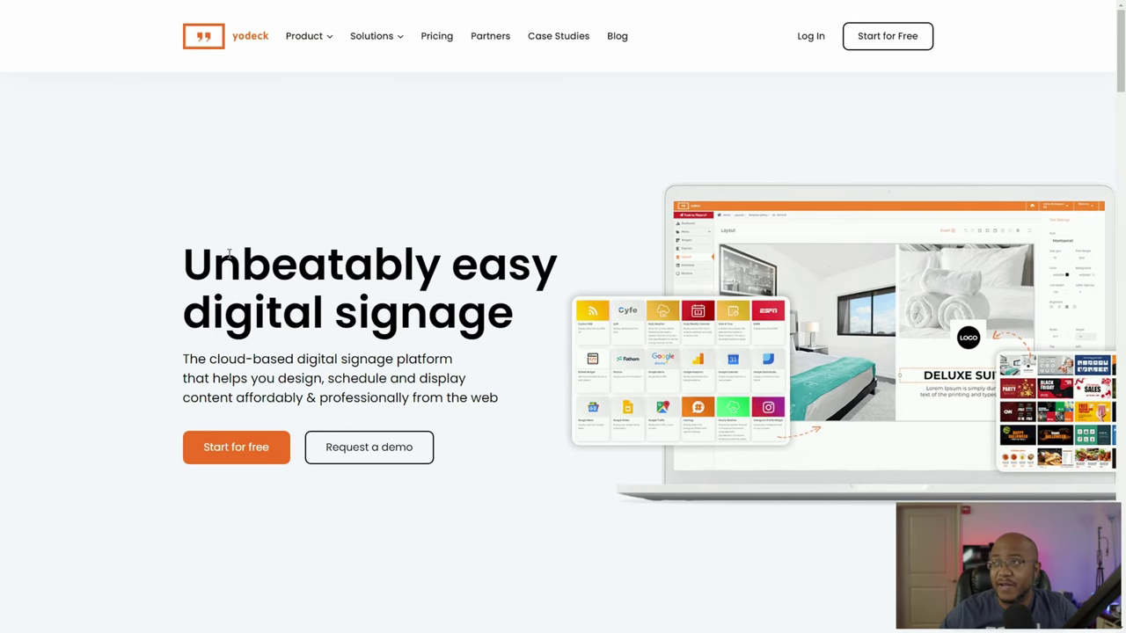
# Open the Yodeck pricing page, dismiss the free players offer and examine the Standard, Pro and Enterprise plans
pyautogui.click(428, 40)
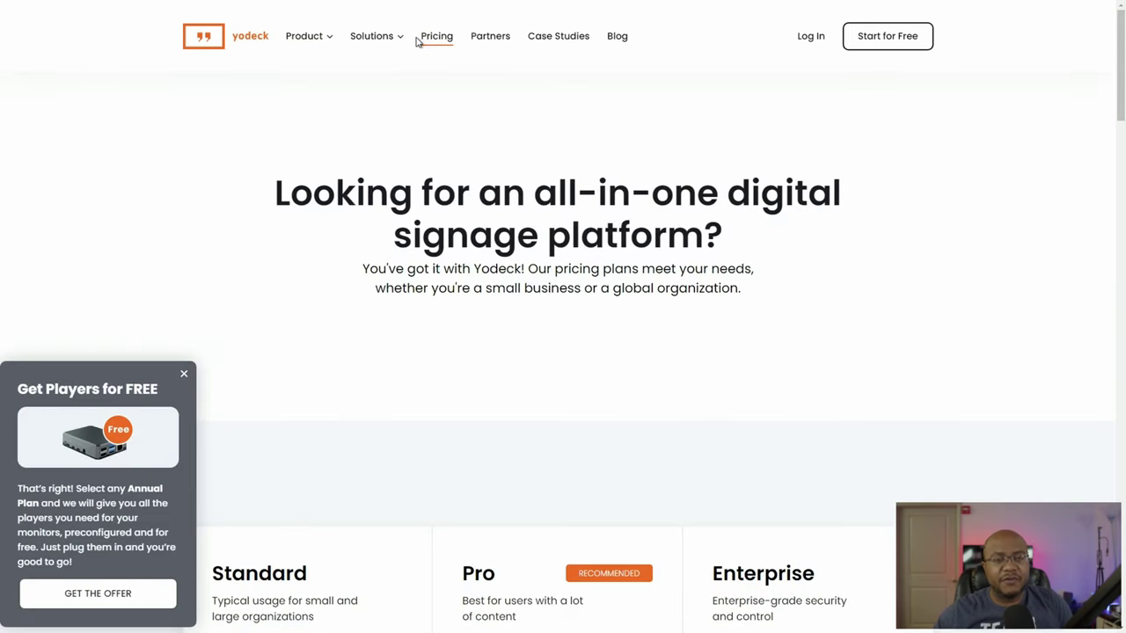
pyautogui.moveTo(387, 63)
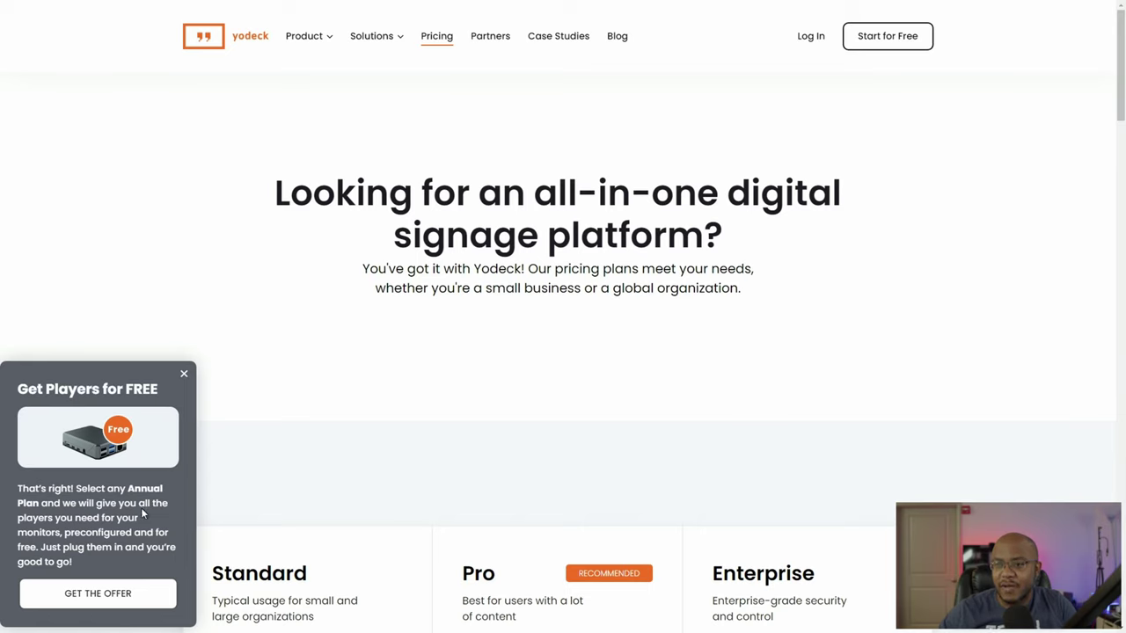
pyautogui.click(185, 376)
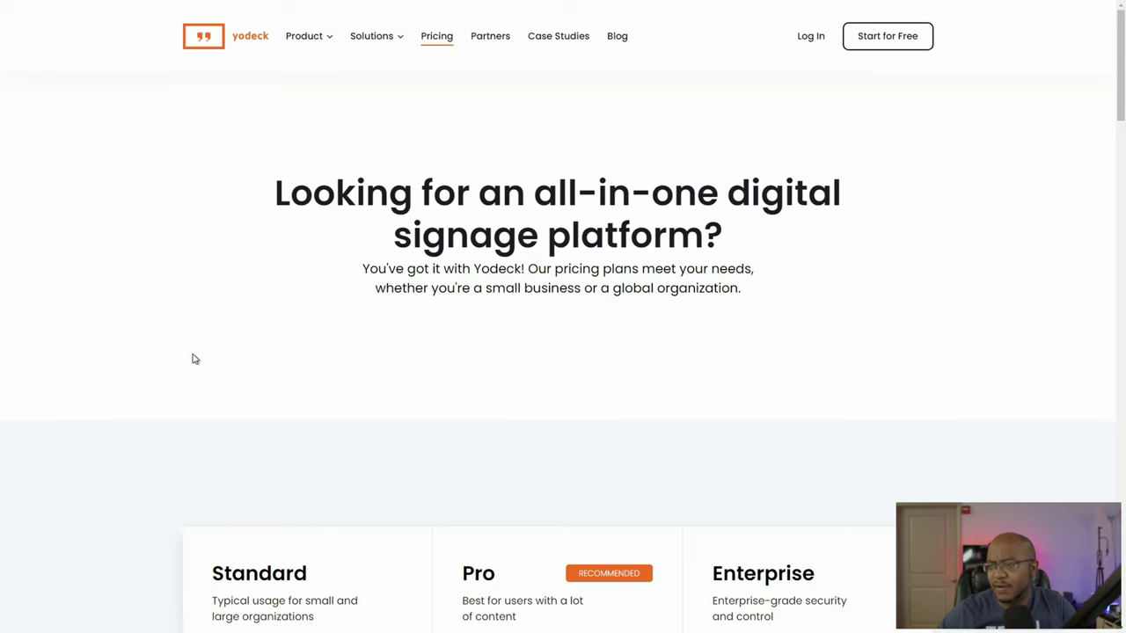
pyautogui.scroll(-3, 195, 359)
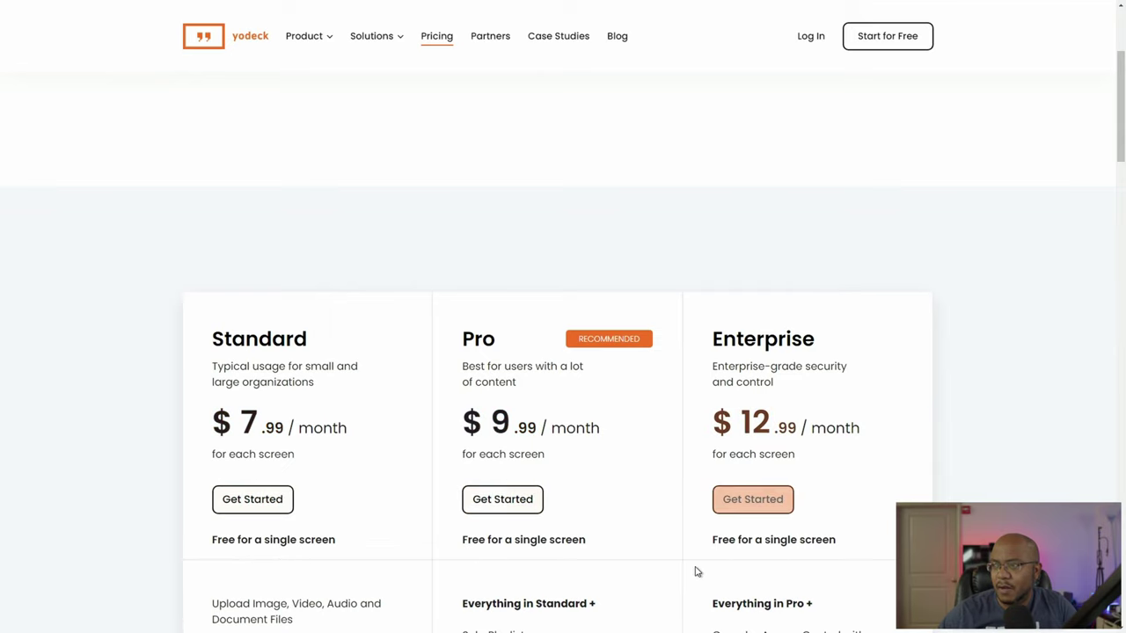
pyautogui.scroll(-3, 691, 568)
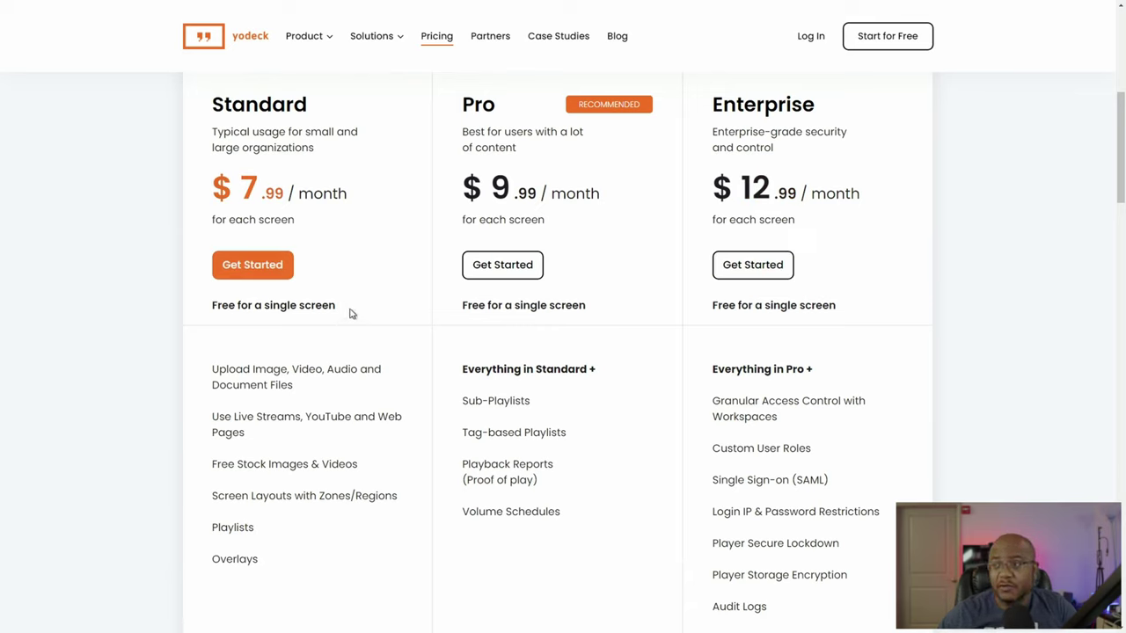
pyautogui.moveTo(349, 314); pyautogui.dragTo(215, 306)
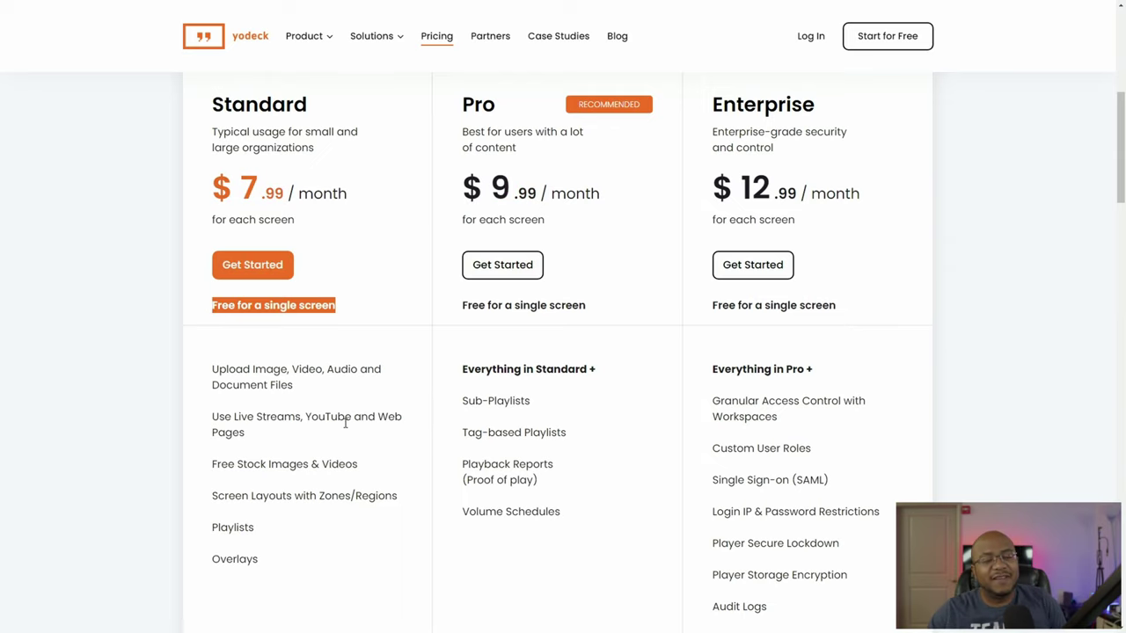
pyautogui.scroll(3, 365, 464)
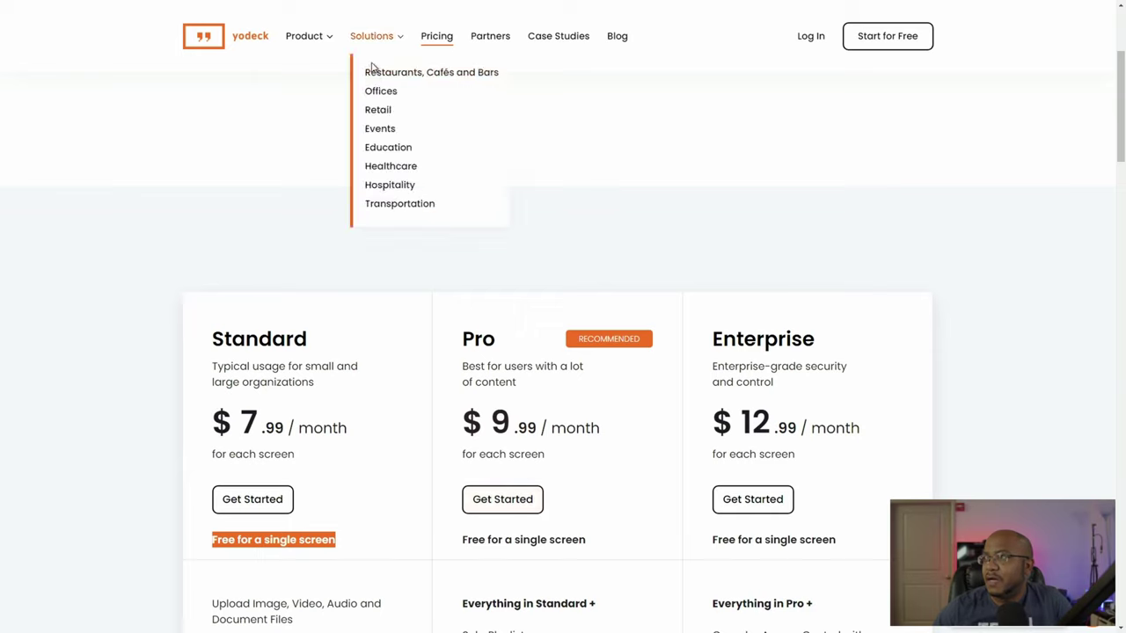
pyautogui.moveTo(319, 57)
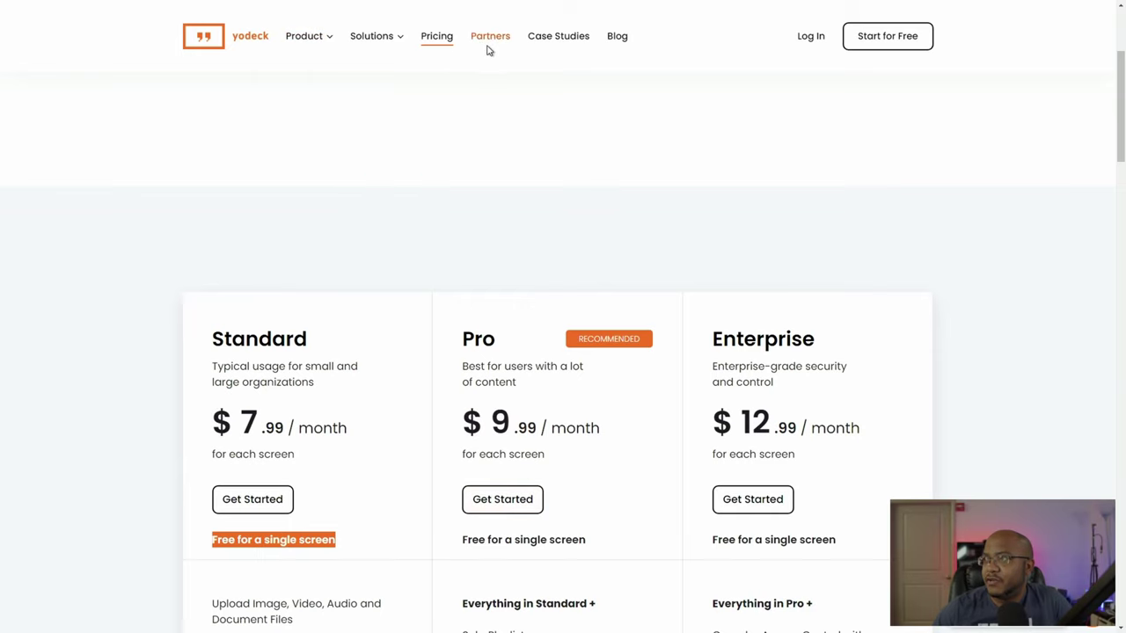
pyautogui.scroll(-10, 368, 285)
pyautogui.scroll(15, 368, 284)
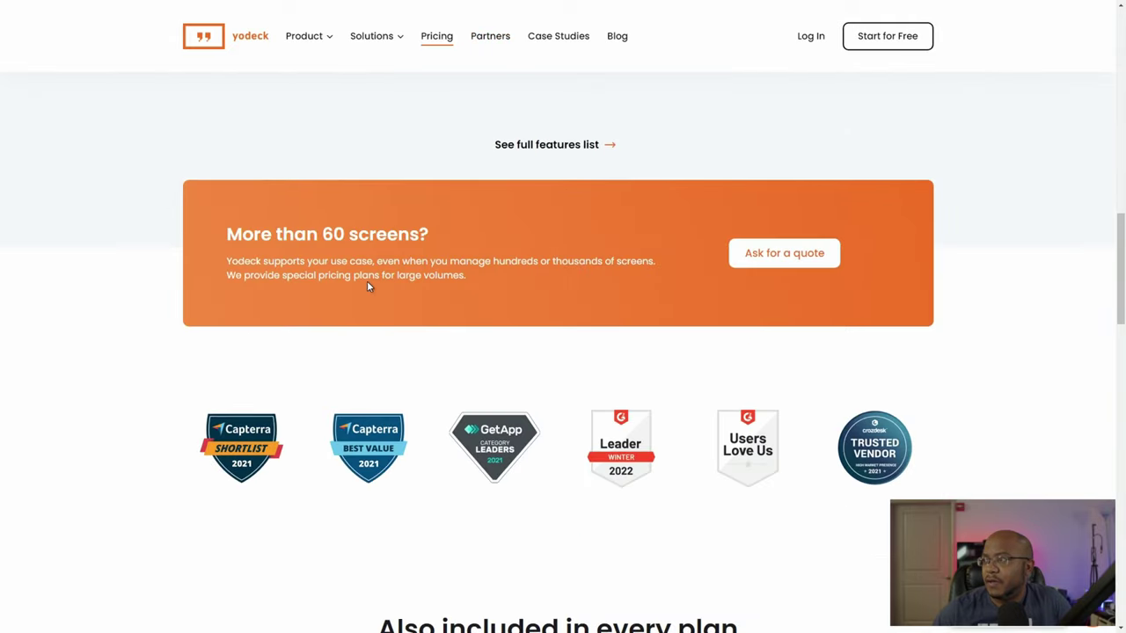
# Return to the Yodeck home page and start the free sign-up
pyautogui.click(251, 38)
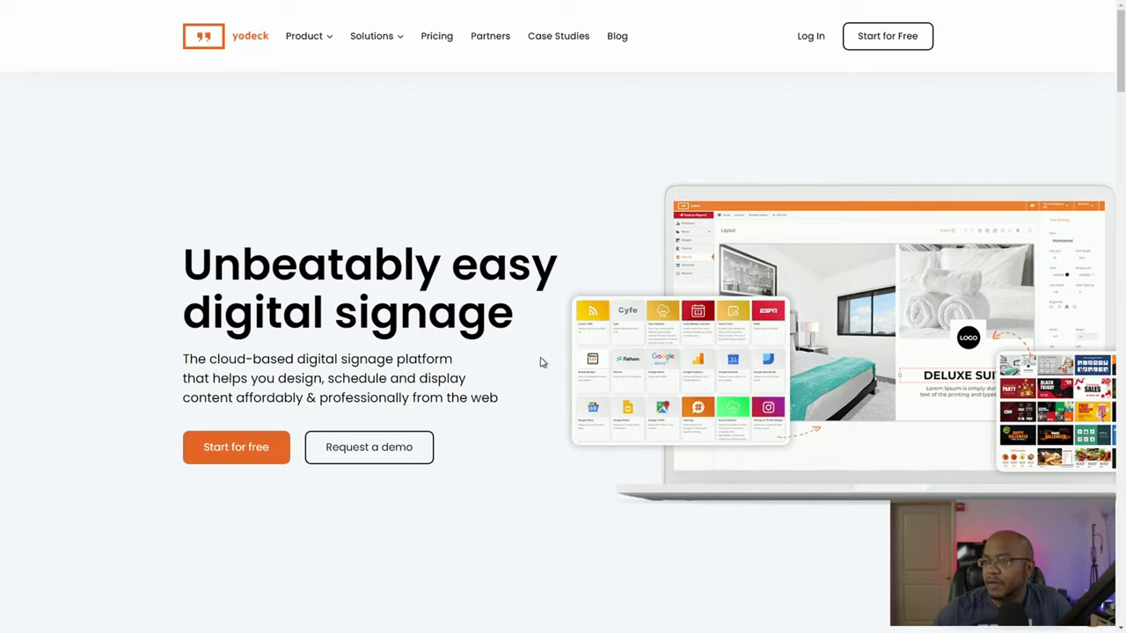
pyautogui.click(232, 450)
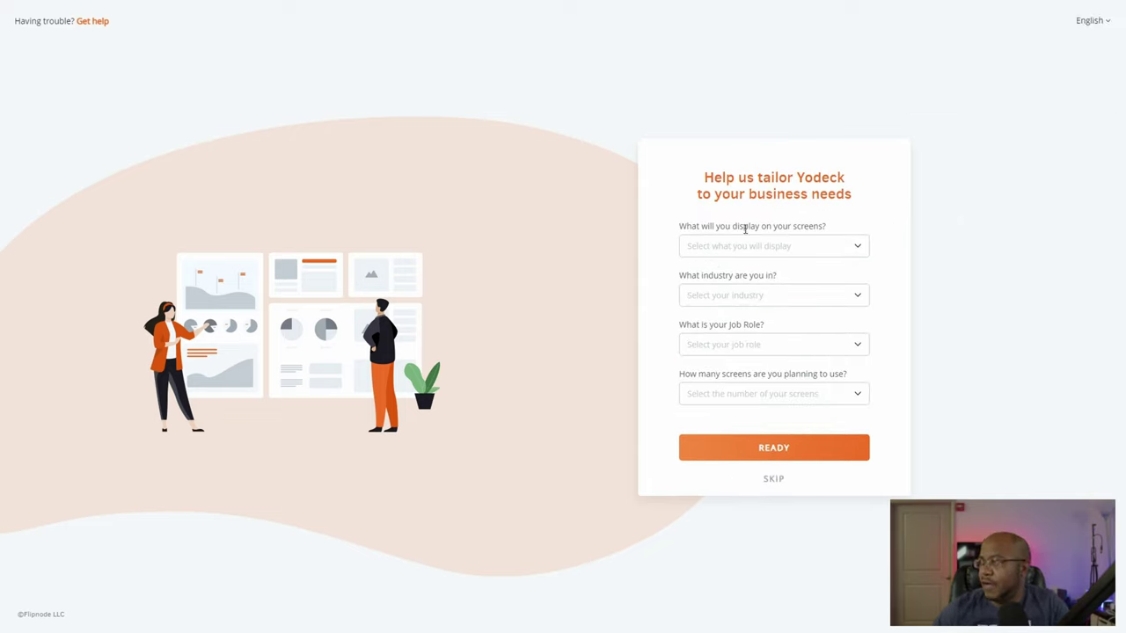
# In the business needs questionnaire, choose Other as the display content and Place of Worship as the industry
pyautogui.click(766, 255)
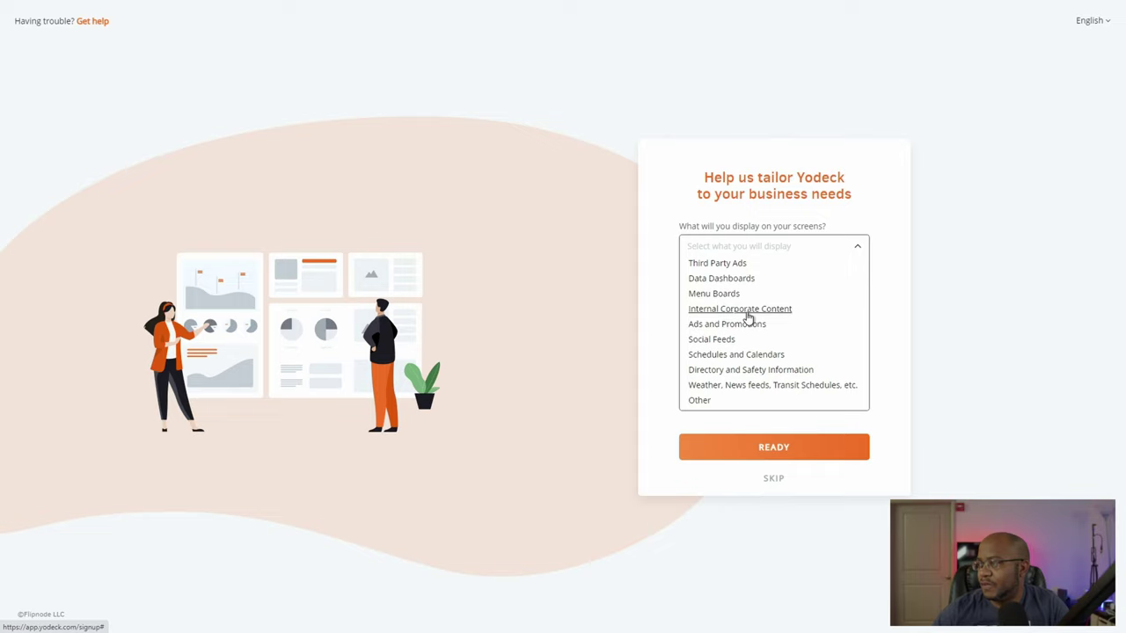
pyautogui.click(714, 402)
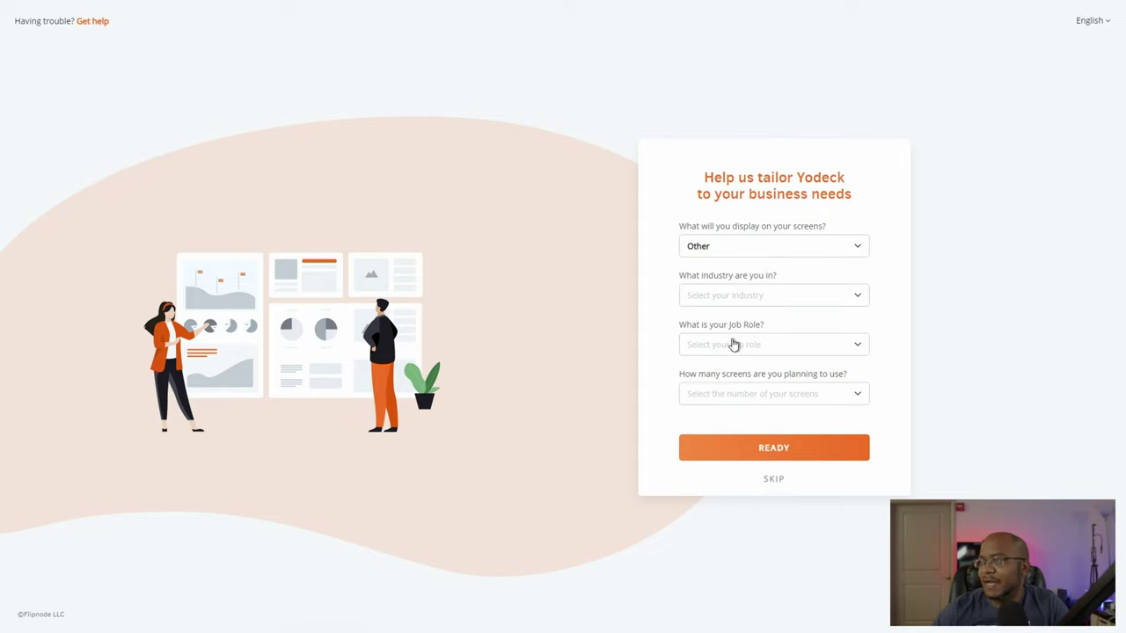
pyautogui.click(782, 303)
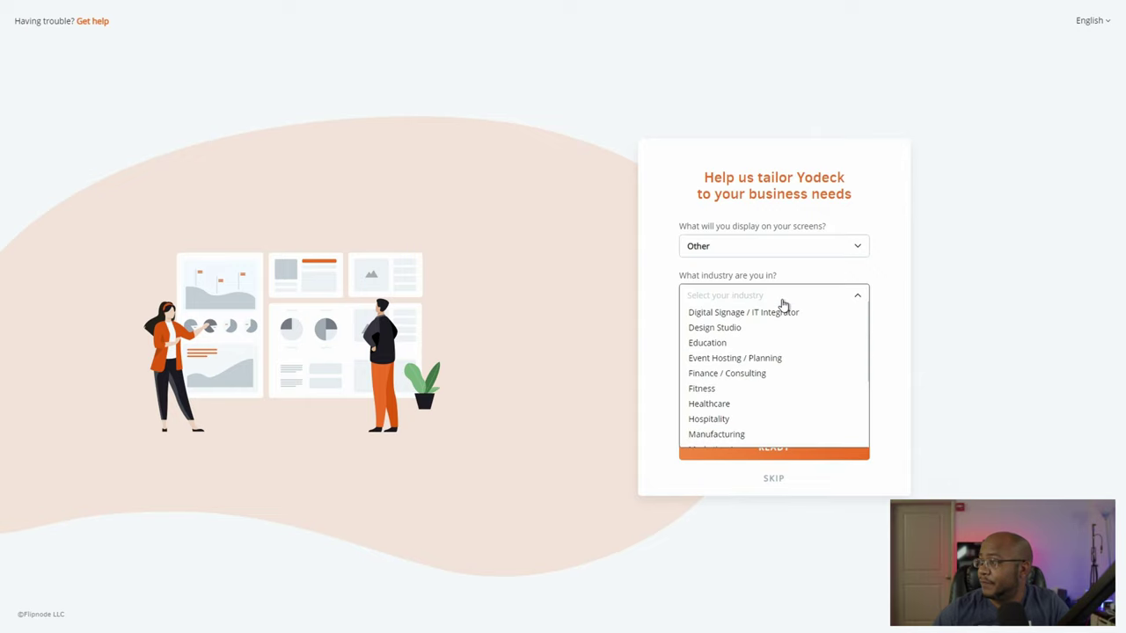
pyautogui.scroll(-2, 800, 394)
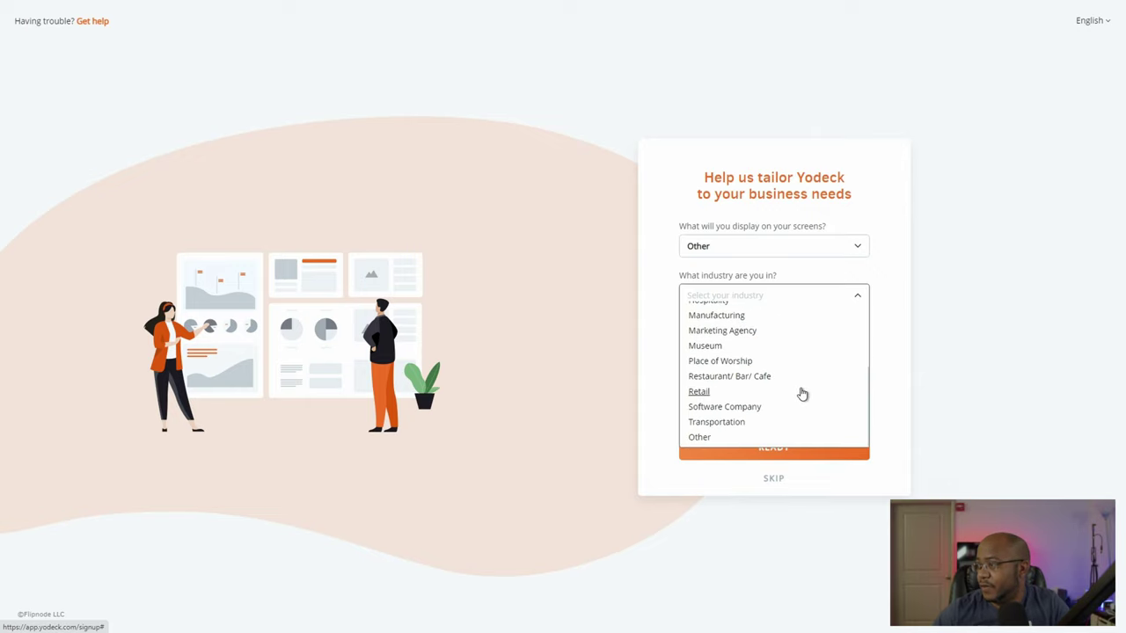
pyautogui.click(721, 360)
# Set the job role to IT Professional / Engineer and the planned screens to 1-10, and submit the questionnaire
pyautogui.click(759, 351)
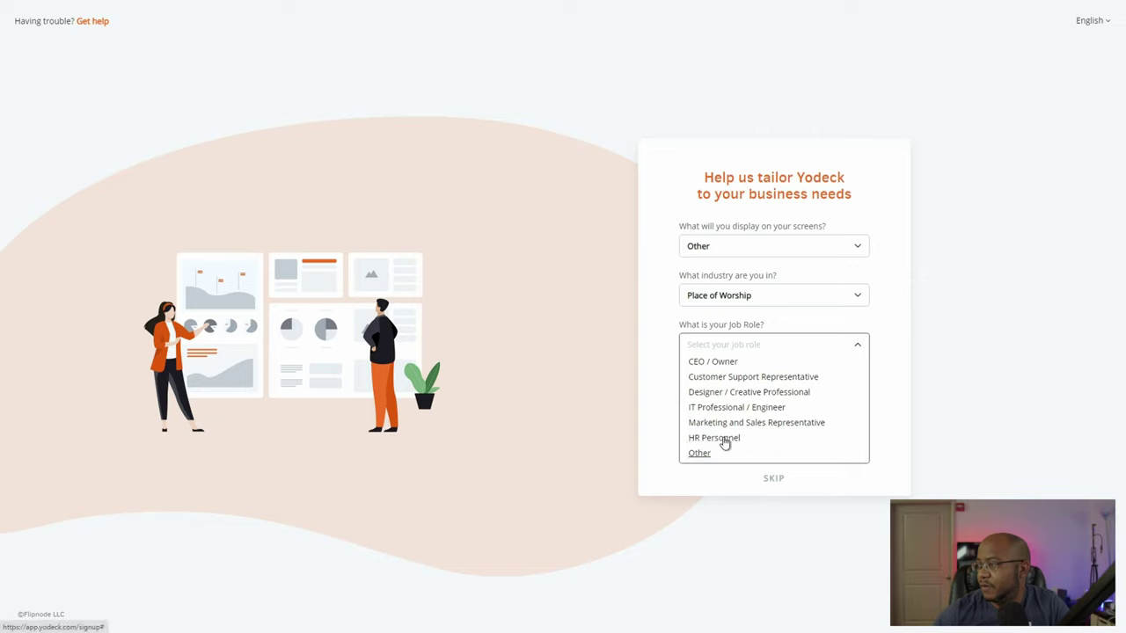
pyautogui.click(731, 412)
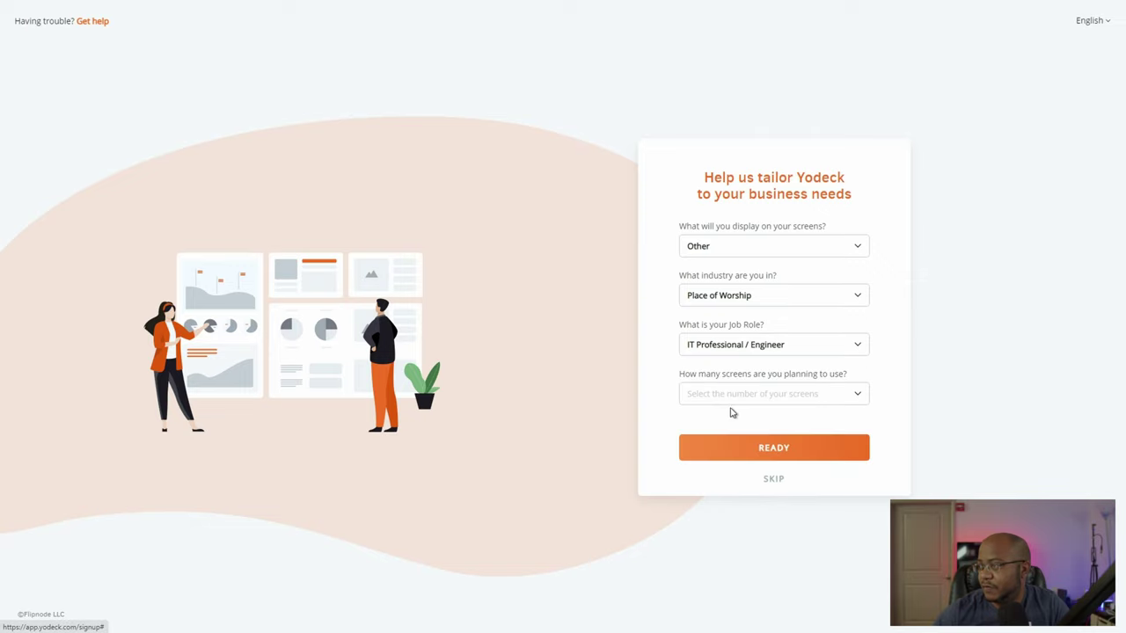
pyautogui.click(807, 401)
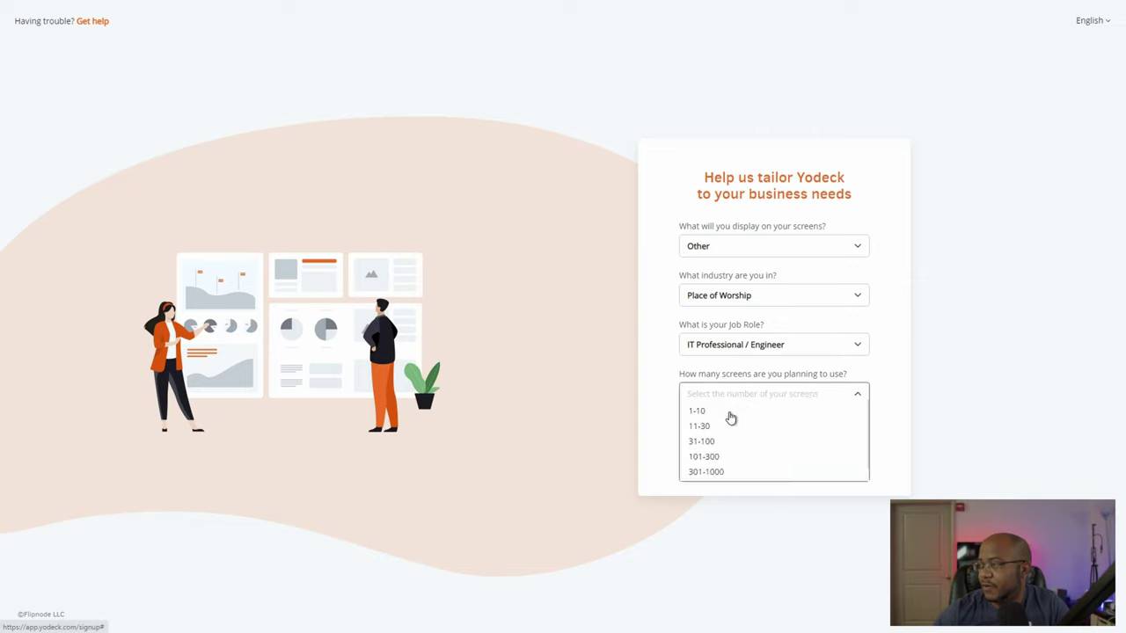
pyautogui.click(729, 413)
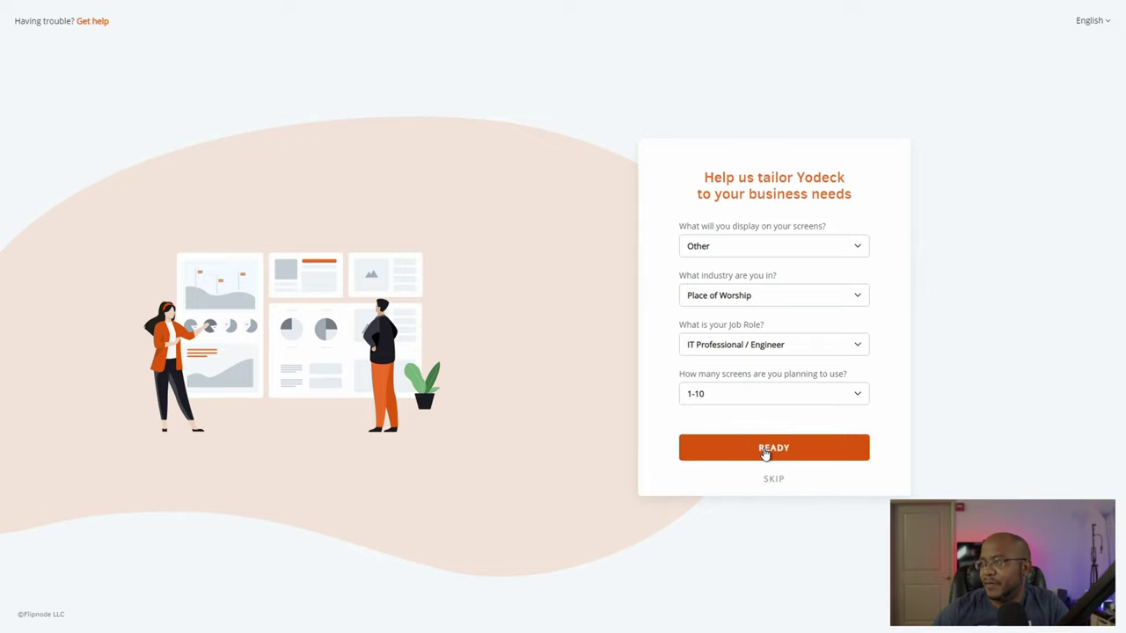
pyautogui.click(763, 449)
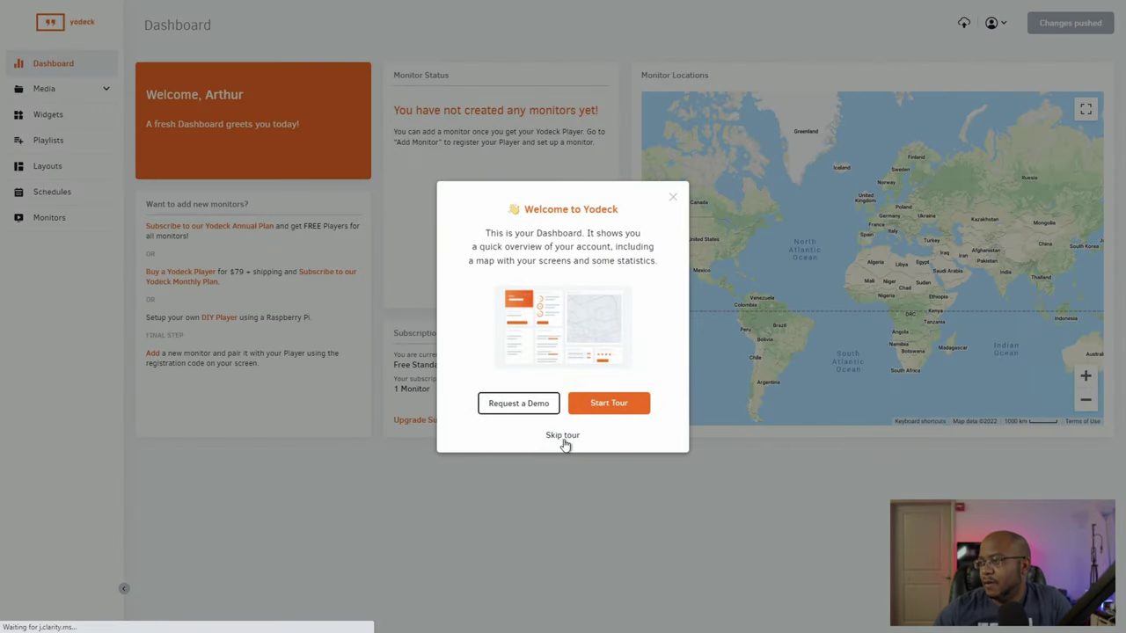
# Skip the welcome tour and open the DIY Player guide to review its Raspberry Pi prerequisites and extra equipment
pyautogui.click(563, 438)
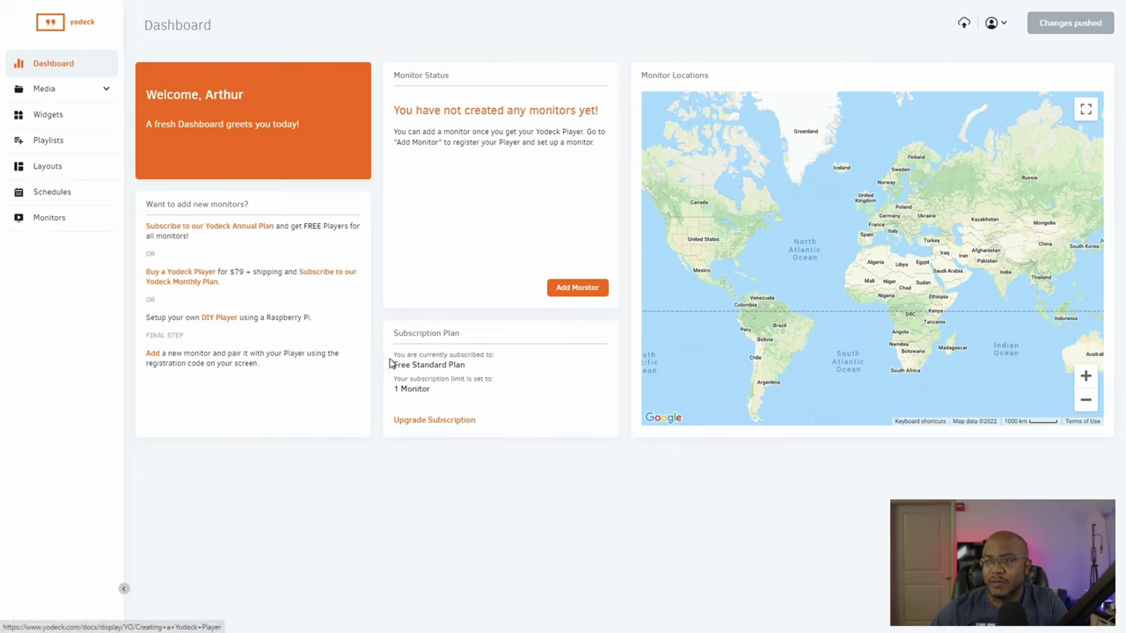
pyautogui.click(220, 318)
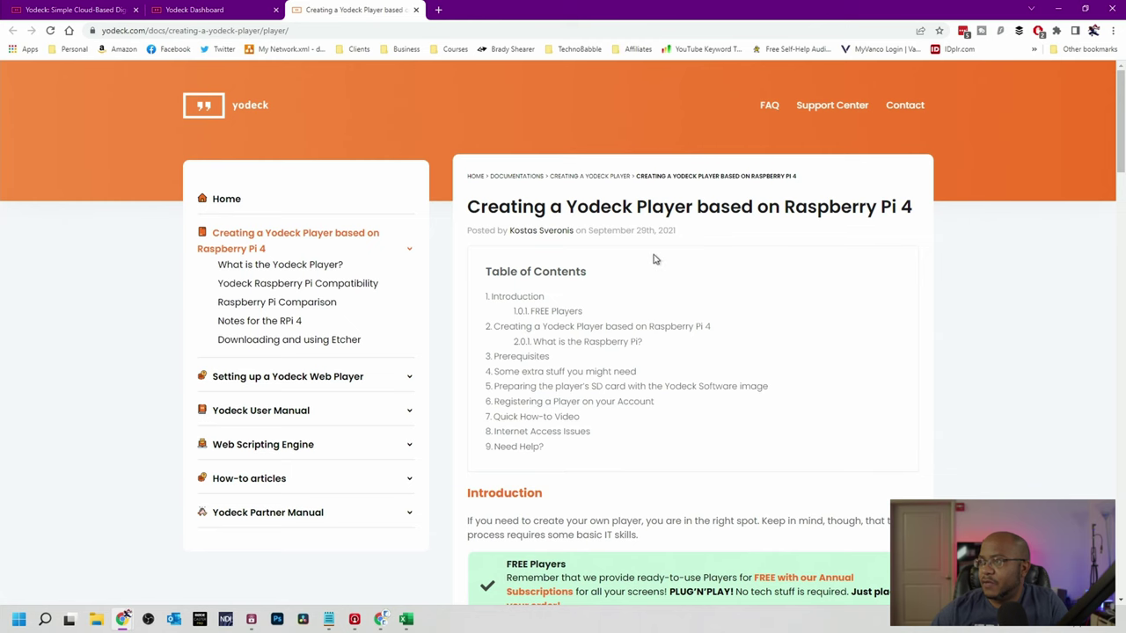
pyautogui.scroll(-3, 655, 339)
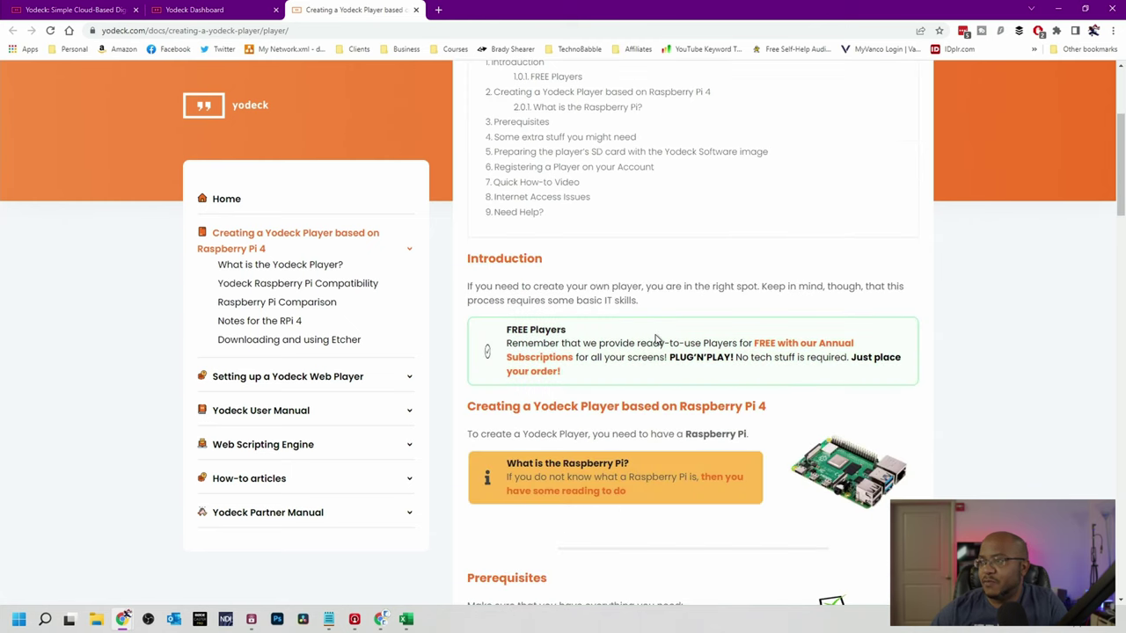
pyautogui.scroll(-3, 655, 339)
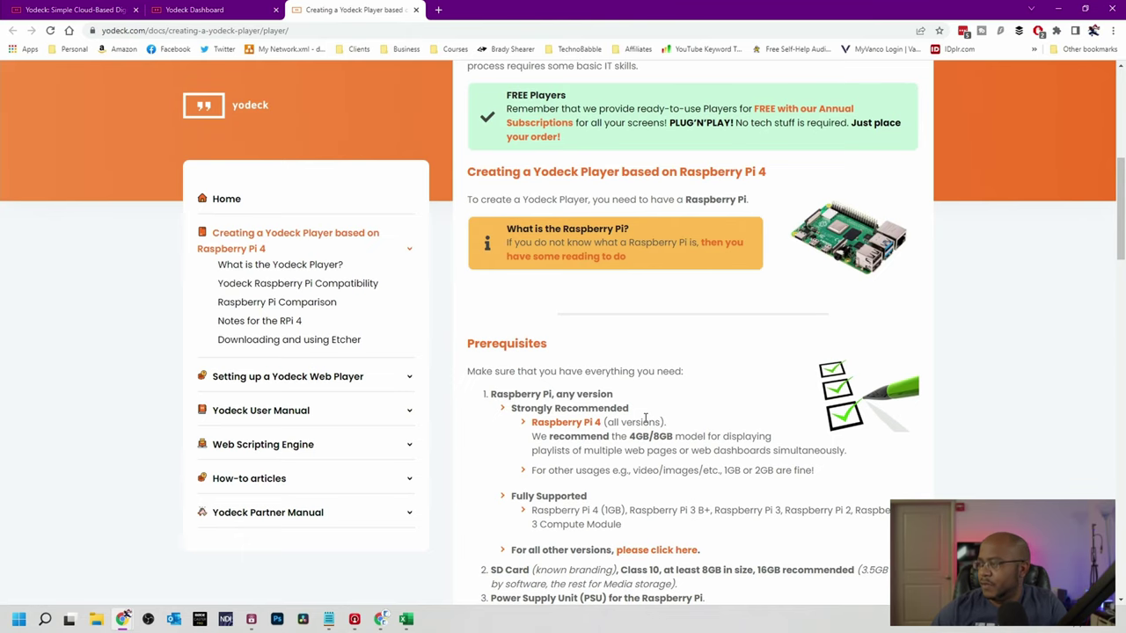
pyautogui.scroll(-3, 646, 418)
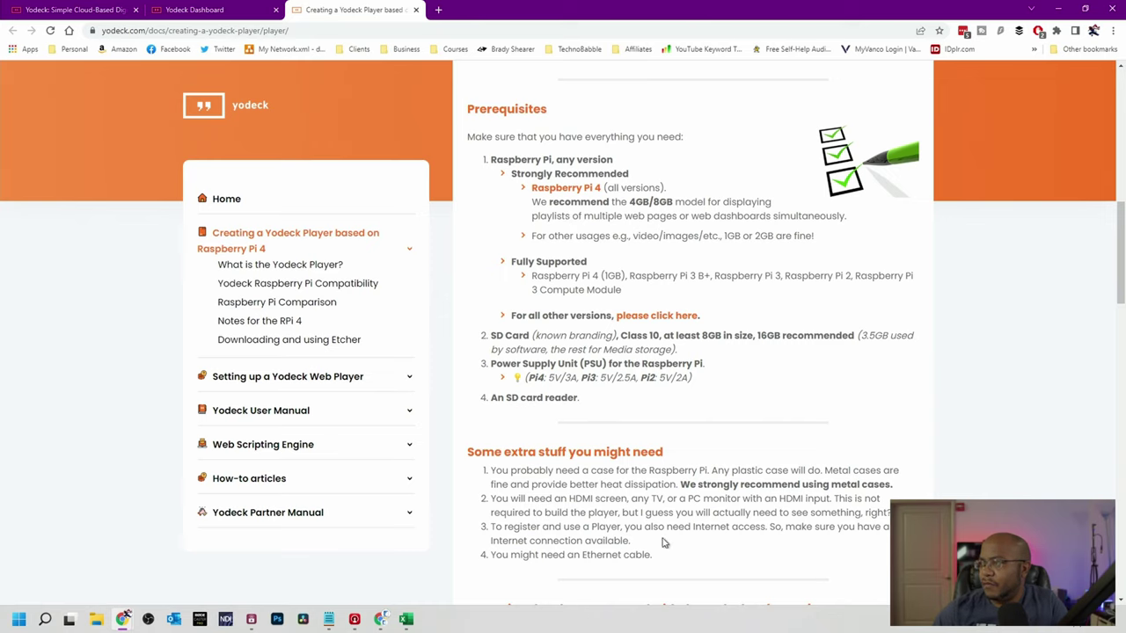
pyautogui.scroll(-3, 640, 512)
pyautogui.scroll(3, 607, 369)
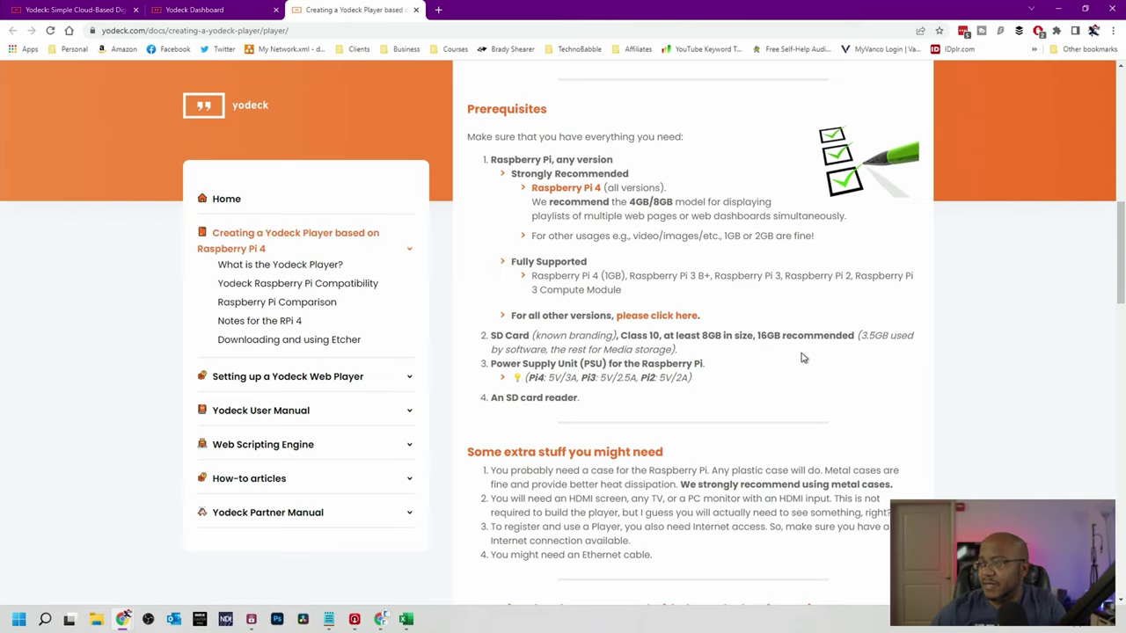
pyautogui.scroll(-3, 801, 356)
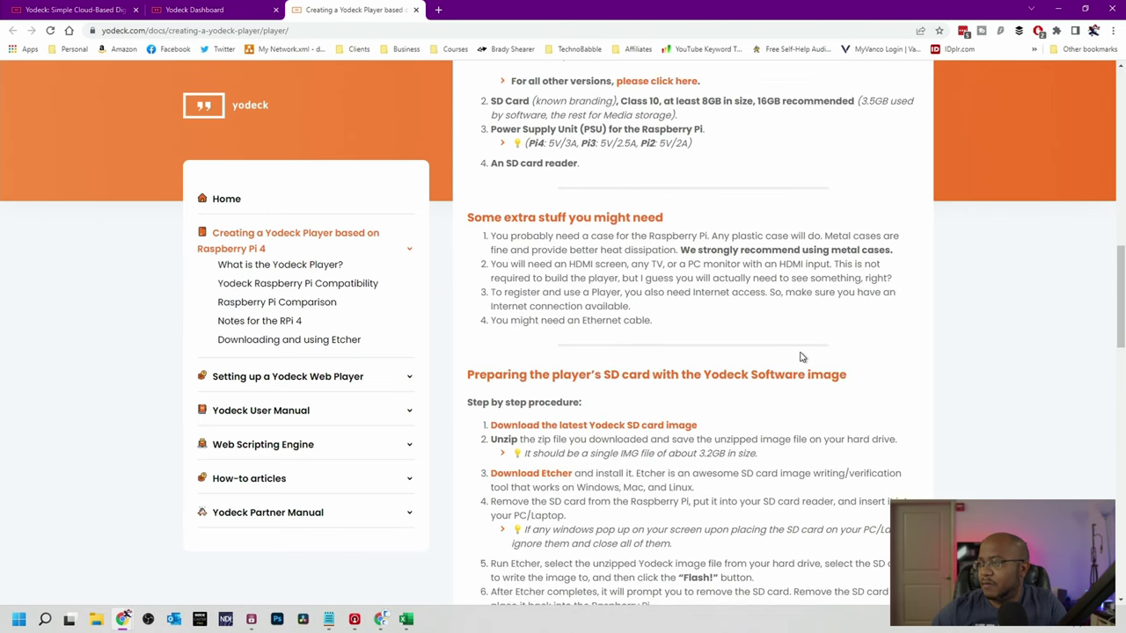
# Download the latest Yodeck SD card image and balenaEtcher for Windows (x86|x64), closing the Etcher page
pyautogui.click(576, 429)
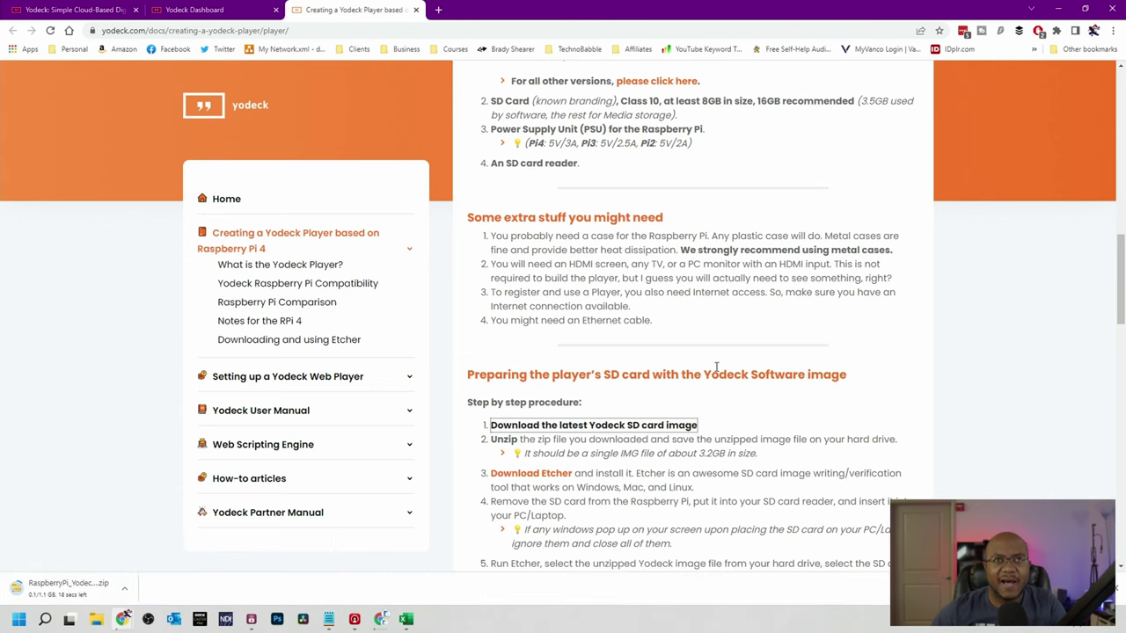
pyautogui.click(530, 477)
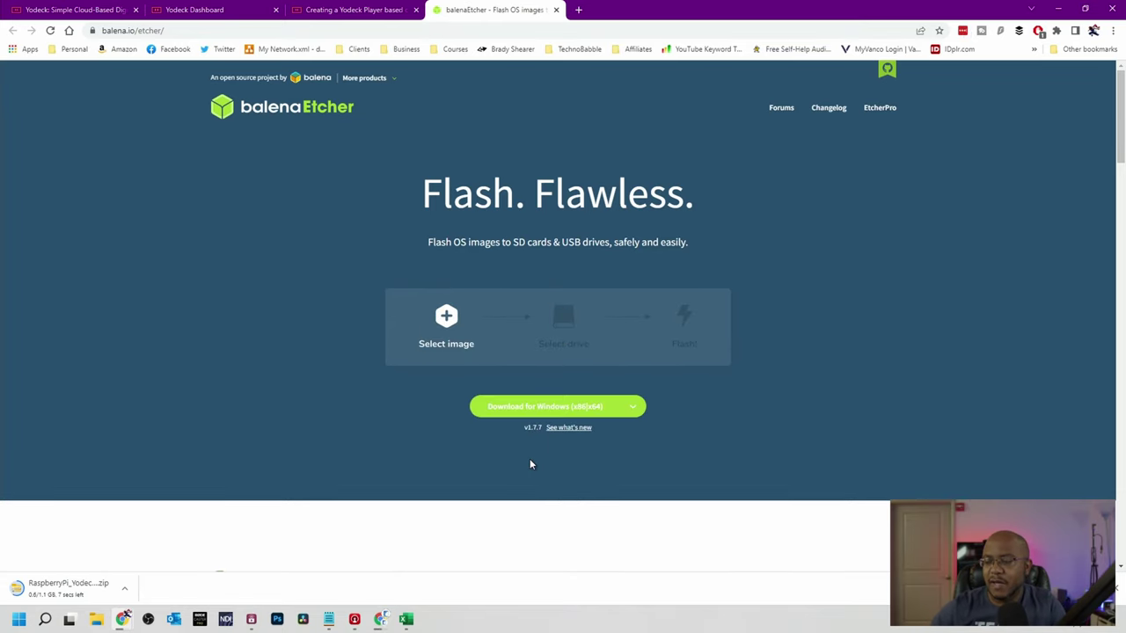
pyautogui.click(576, 411)
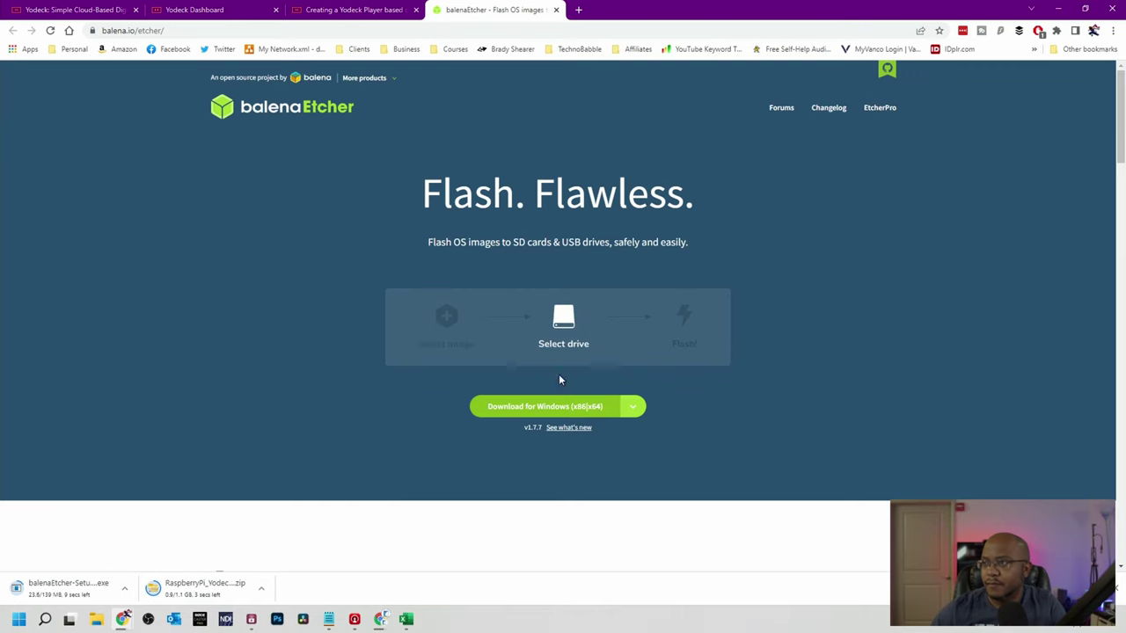
pyautogui.click(556, 10)
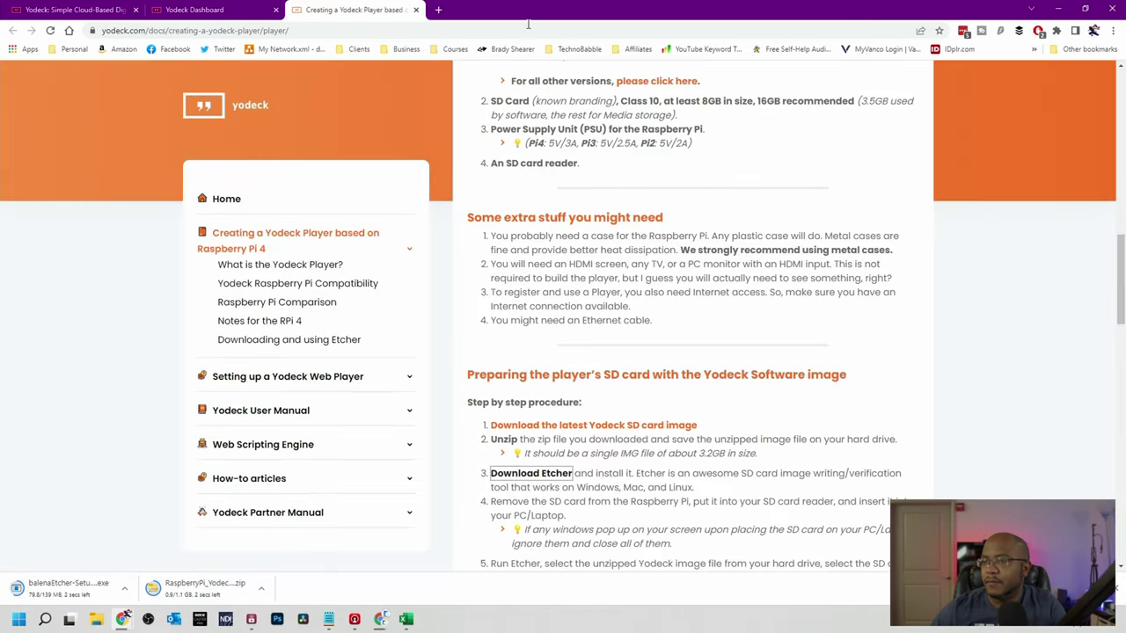
# Read the remaining SD card preparation and player registration instructions, and close the guide to return to the dashboard
pyautogui.scroll(-3, 636, 411)
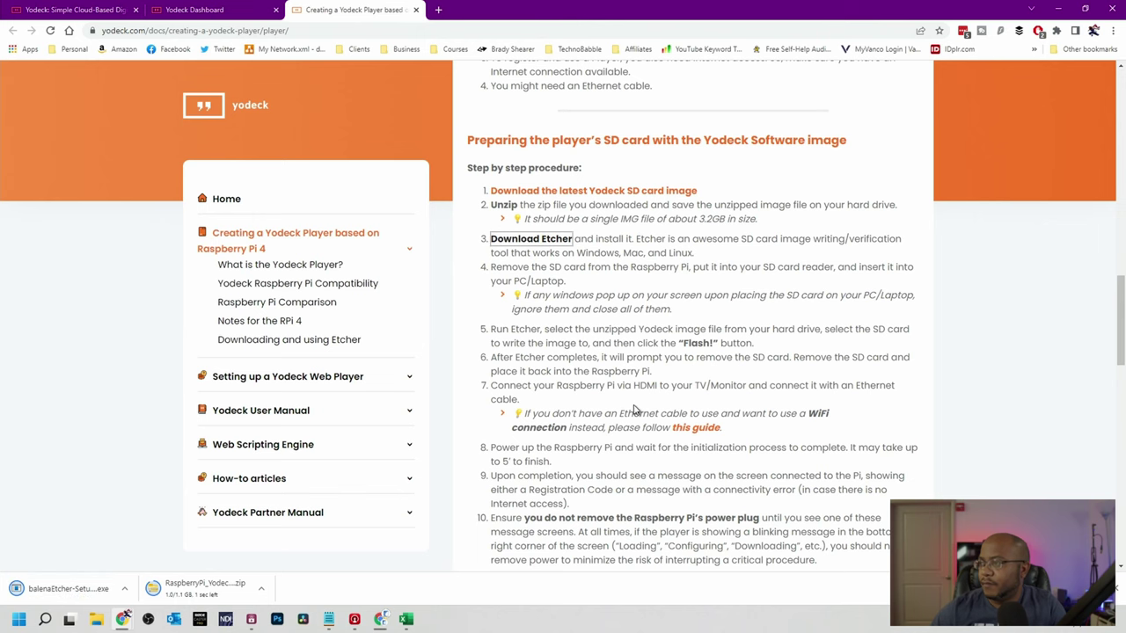
pyautogui.scroll(-3, 573, 396)
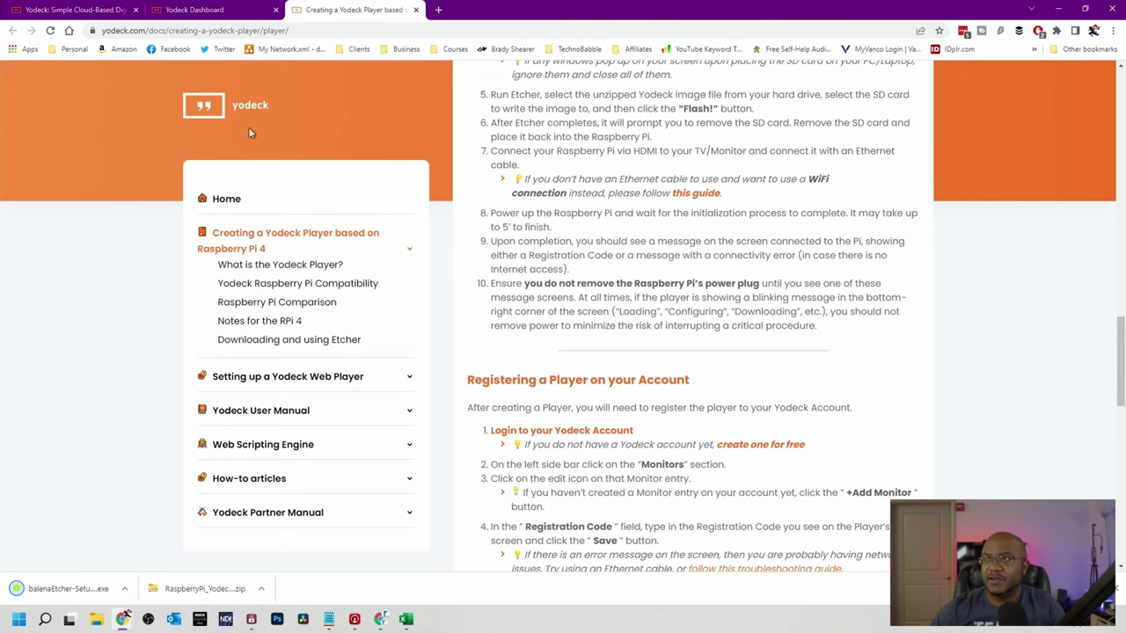
pyautogui.click(416, 10)
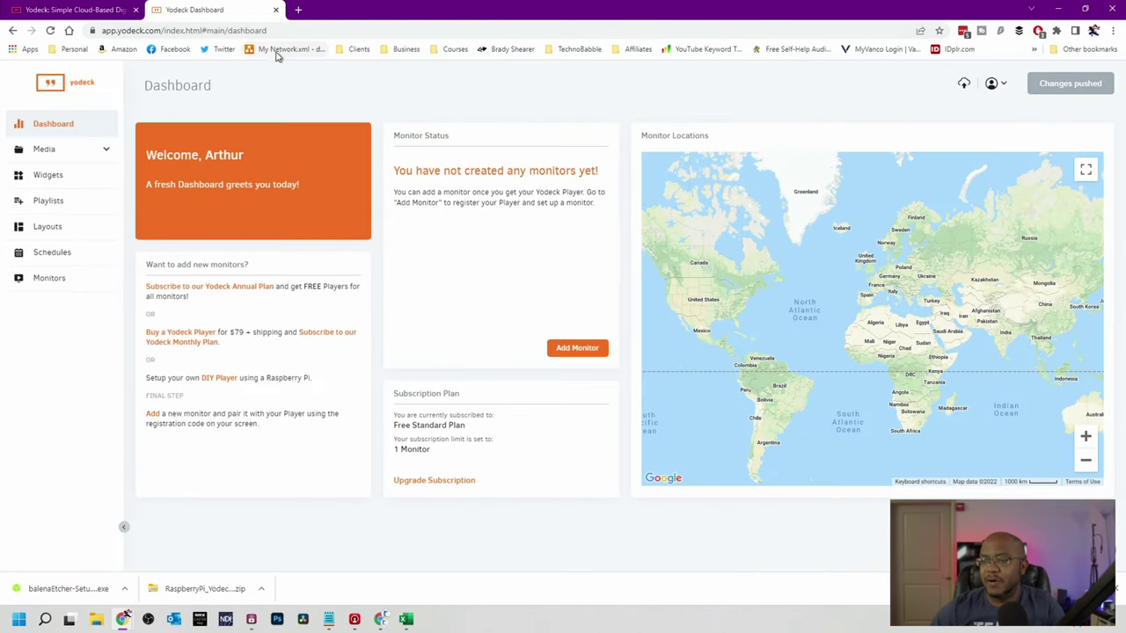
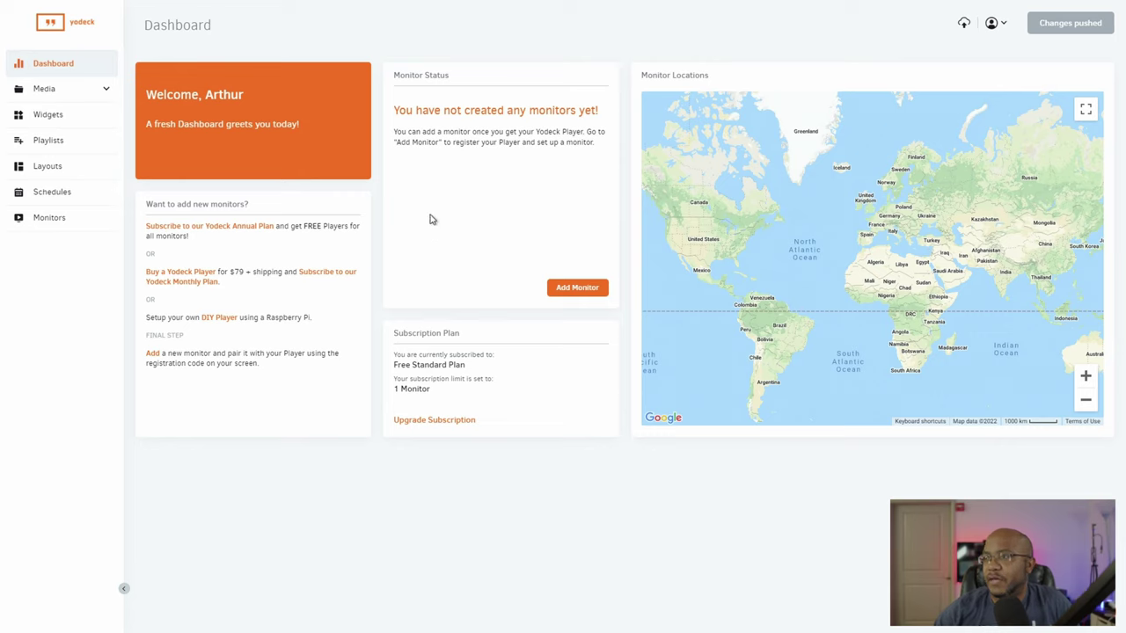
# Add a new monitor of the Yodeck Player type and dismiss the browser's location request
pyautogui.click(154, 355)
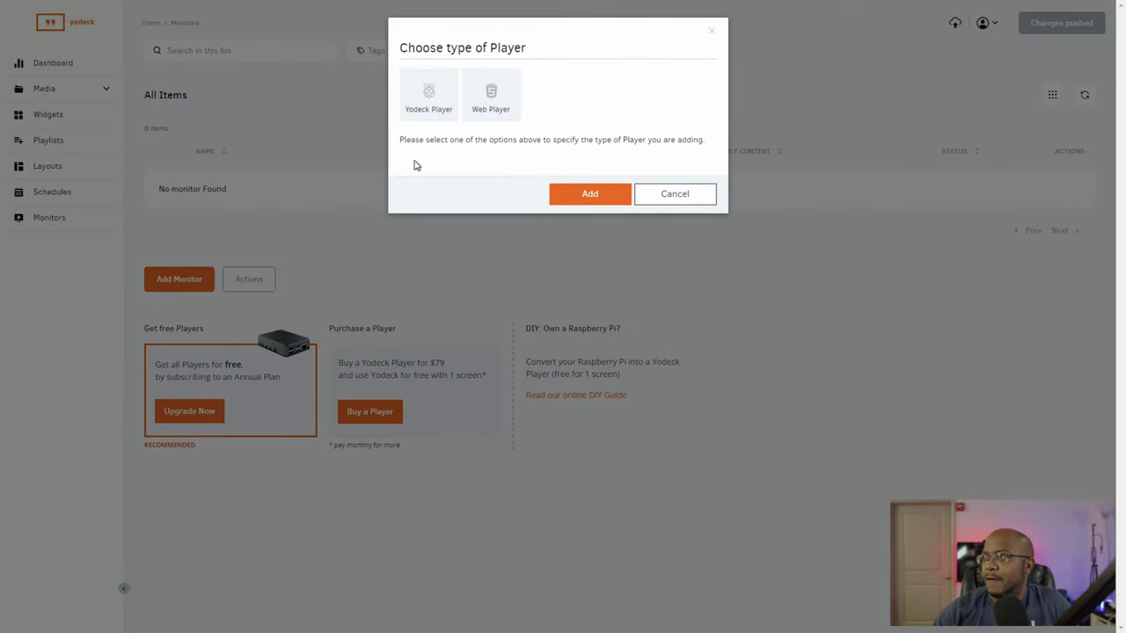
pyautogui.click(431, 102)
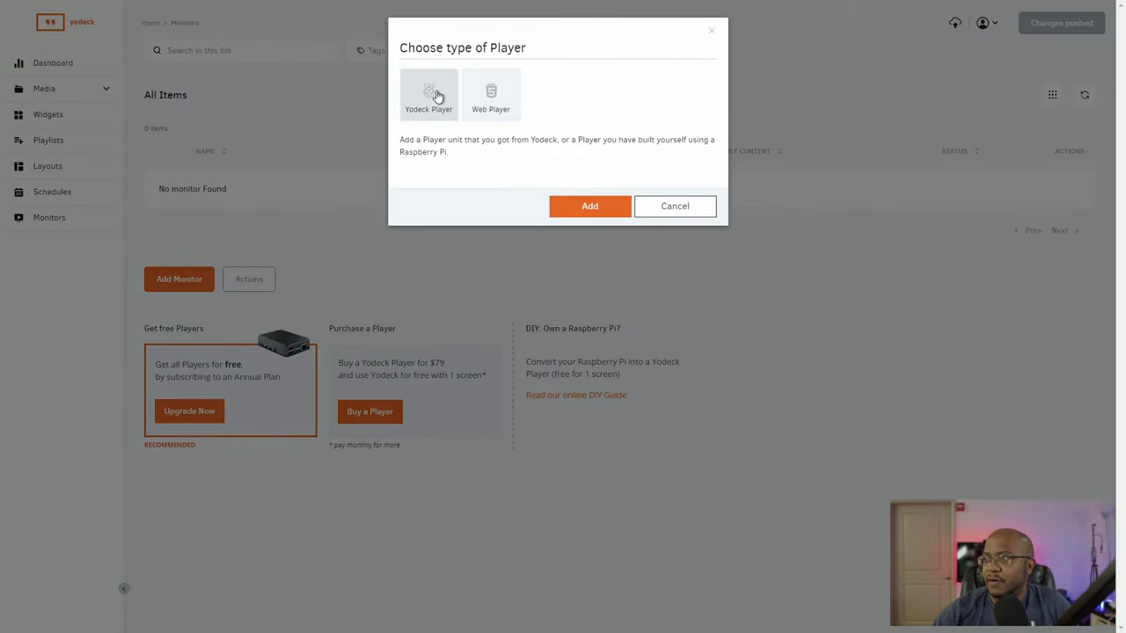
pyautogui.click(588, 207)
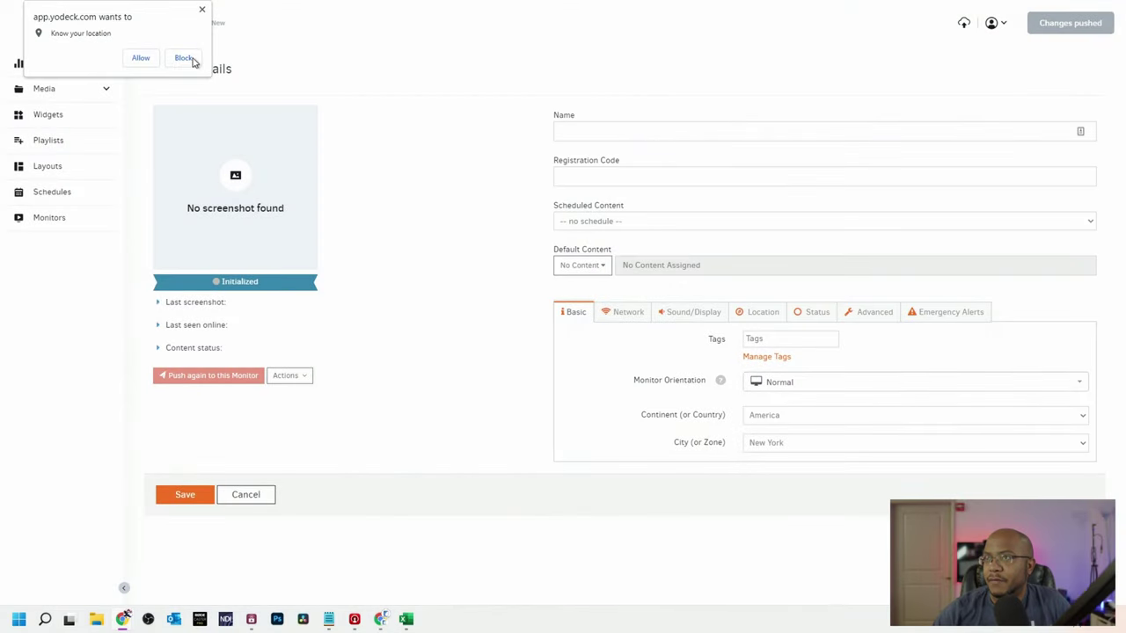
pyautogui.click(202, 10)
# Name the monitor Entrance TV and paste the player's registration code
pyautogui.click(604, 133)
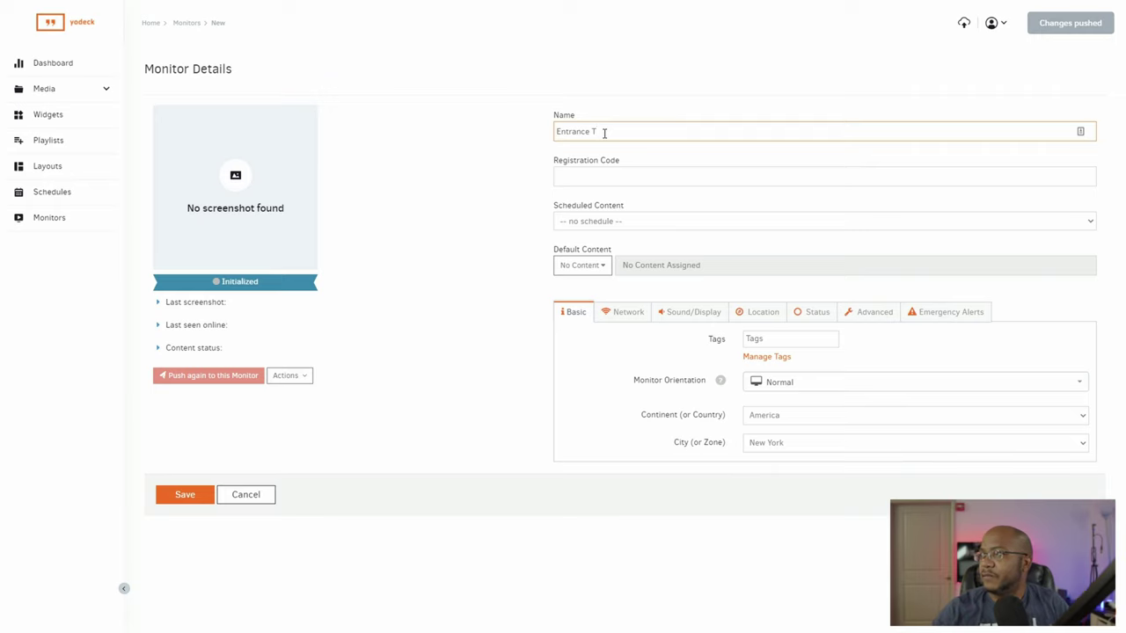
pyautogui.click(580, 174)
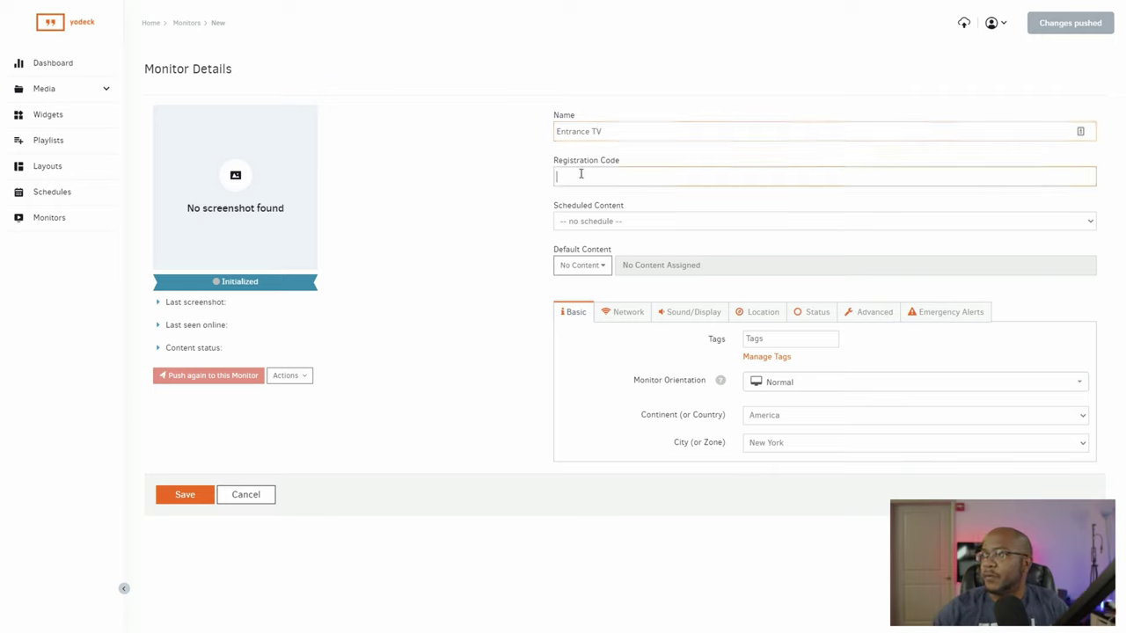
pyautogui.hotkey('ctrl', 'v')
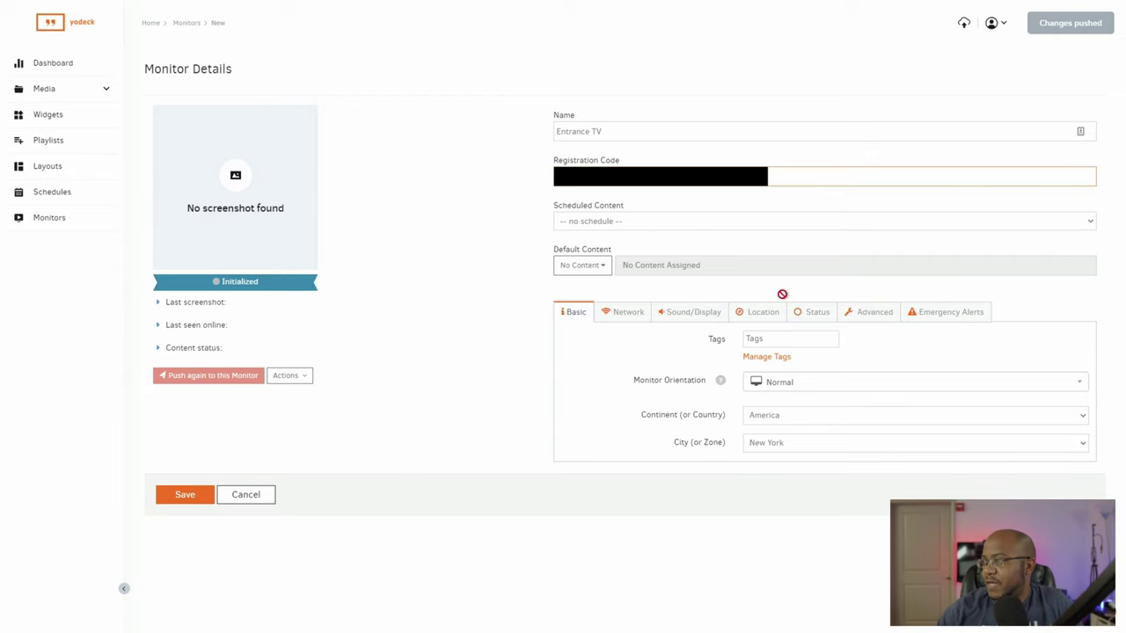
# Open the monitor's WiFi network name for entry, look up the S&W-Secure network in UniFi Network, and return to the monitor form
pyautogui.click(625, 318)
pyautogui.click(779, 415)
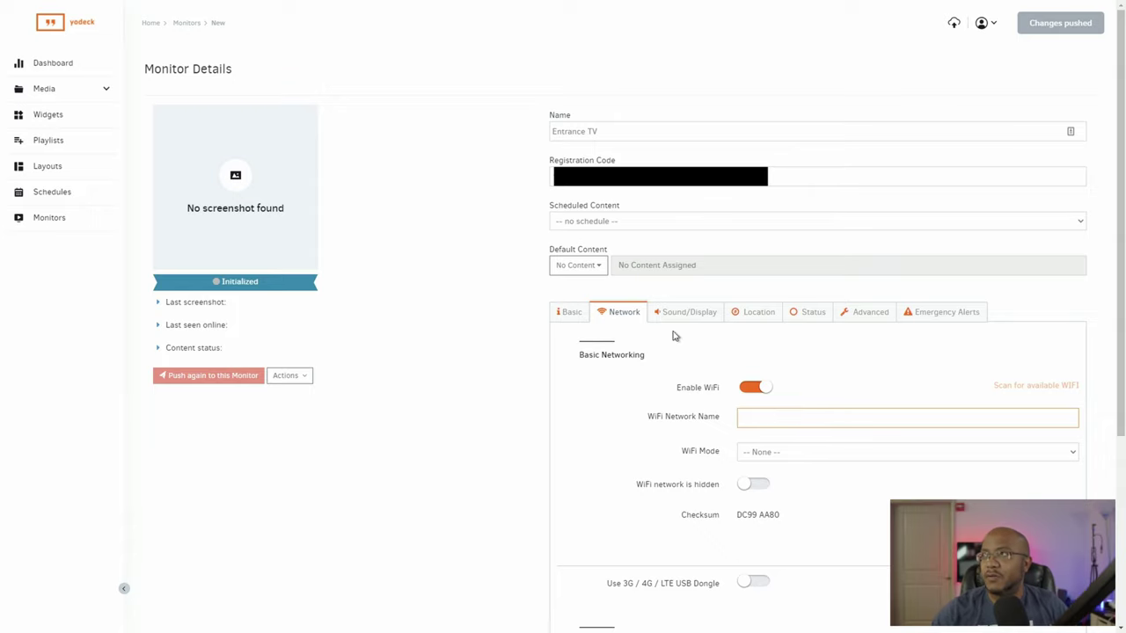
pyautogui.moveTo(563, 35)
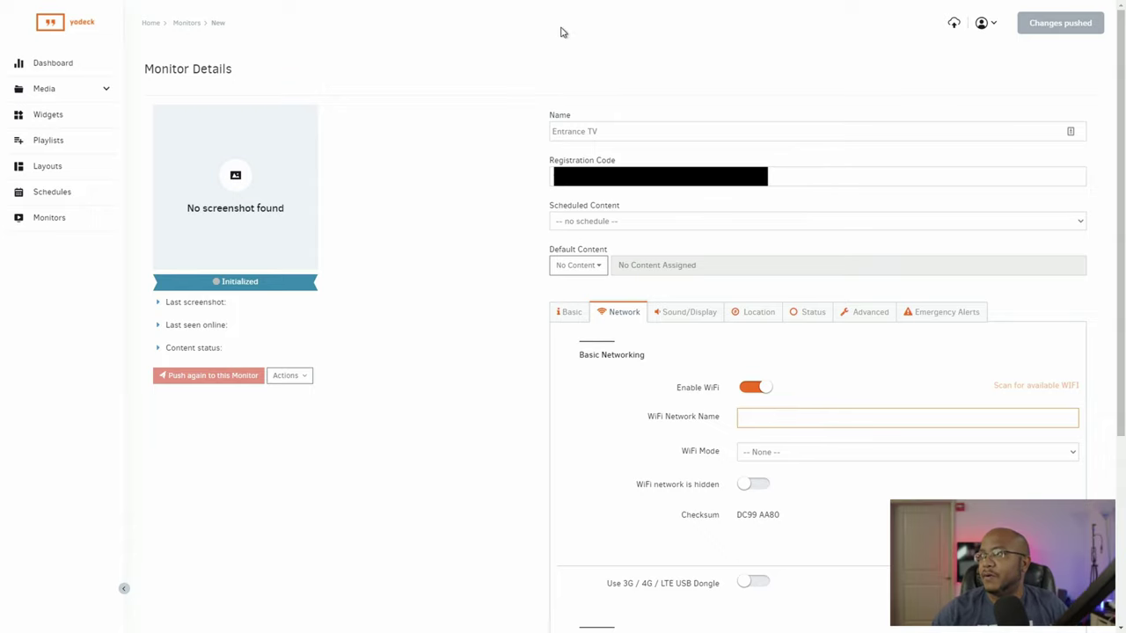
pyautogui.click(563, 39)
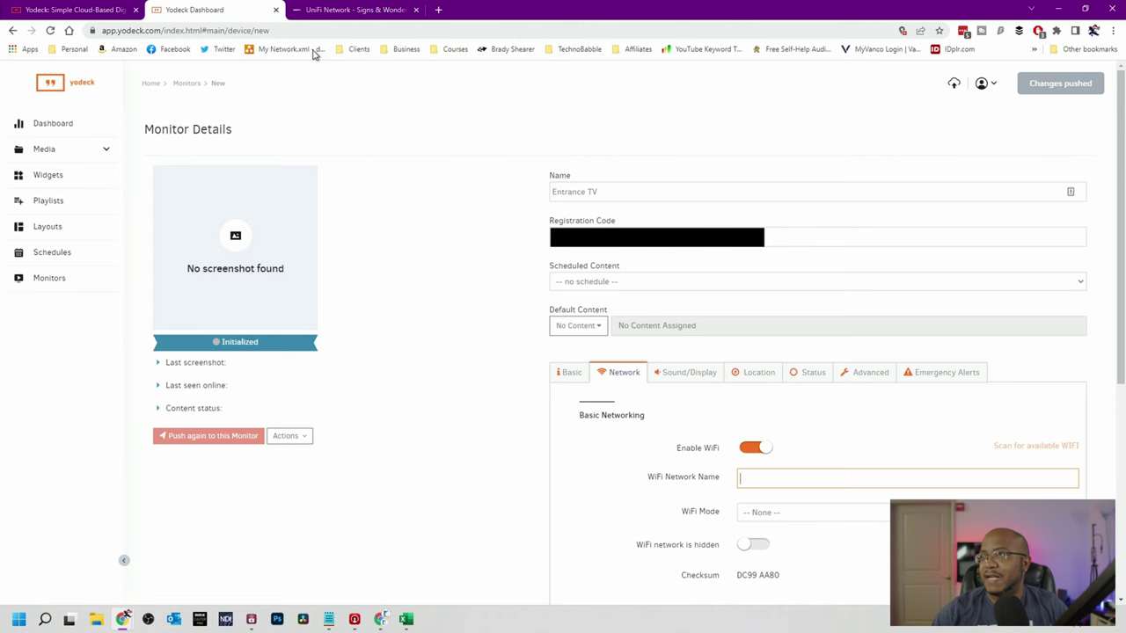
pyautogui.click(356, 10)
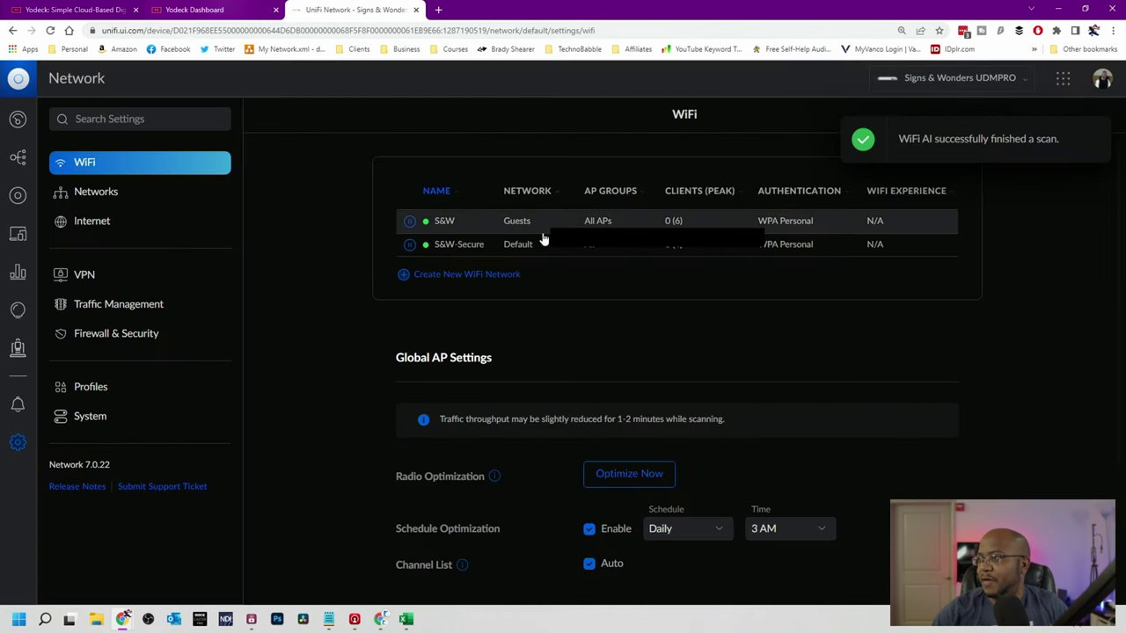
pyautogui.moveTo(473, 255); pyautogui.dragTo(431, 251)
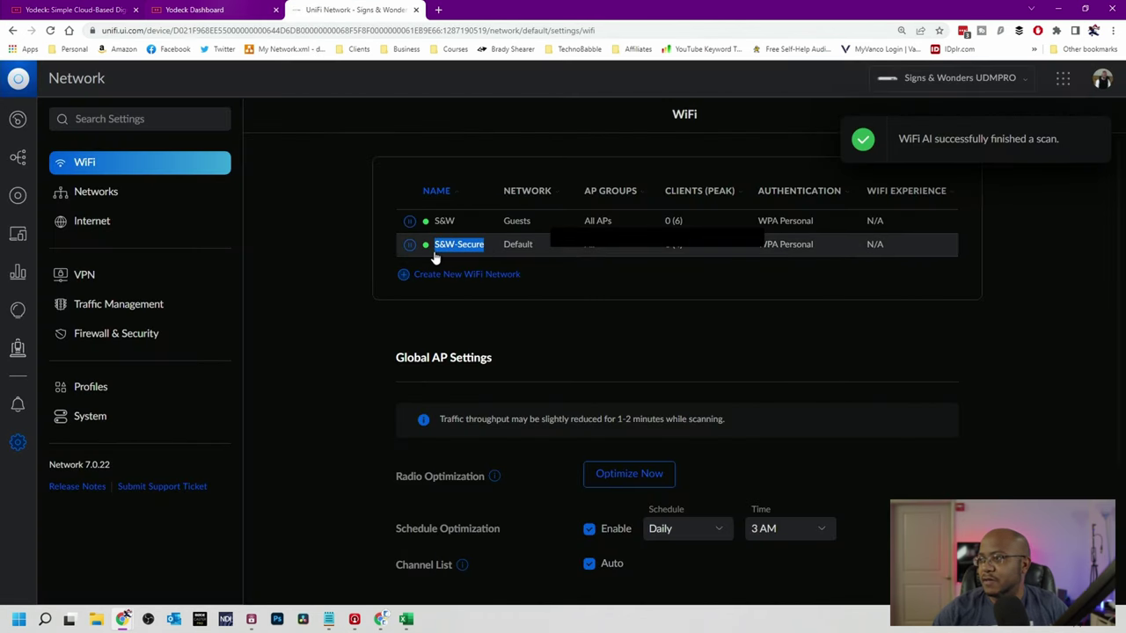
pyautogui.hotkey('ctrl', 'shift', 'Tab')
# Look through the monitor's sound/display, location, status and advanced settings, and save the monitor
pyautogui.click(672, 208)
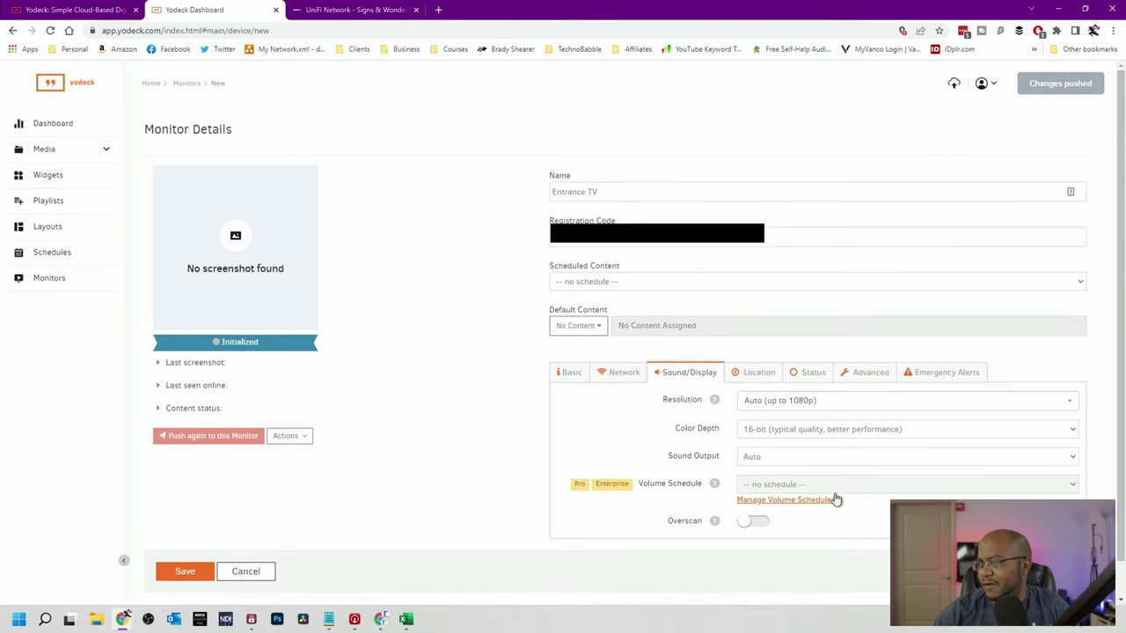
pyautogui.scroll(1, 837, 497)
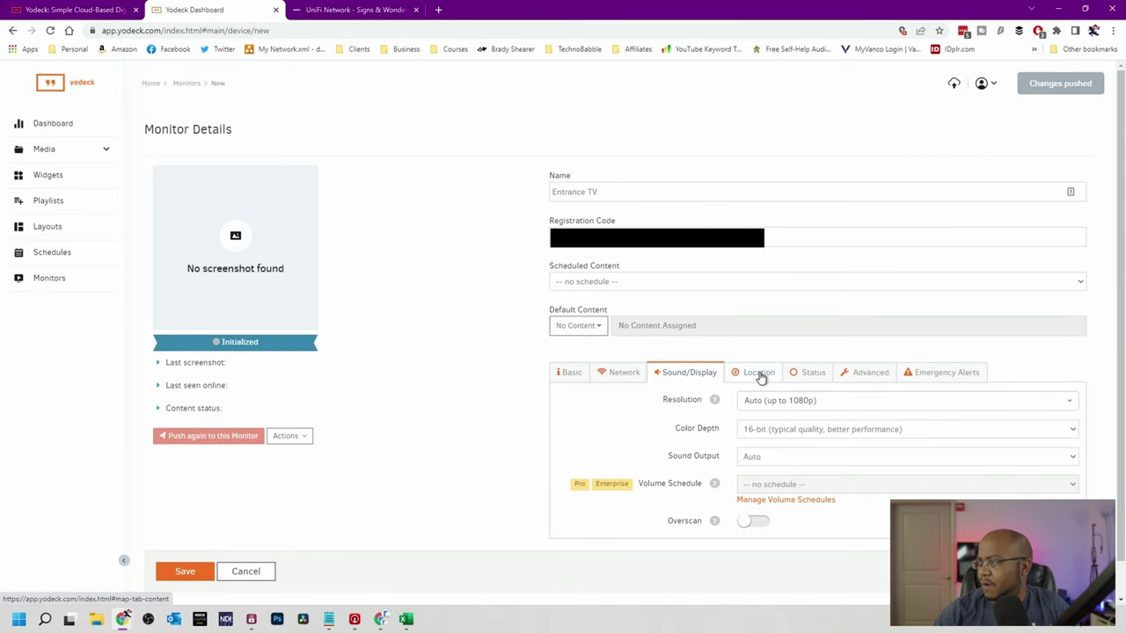
pyautogui.click(760, 375)
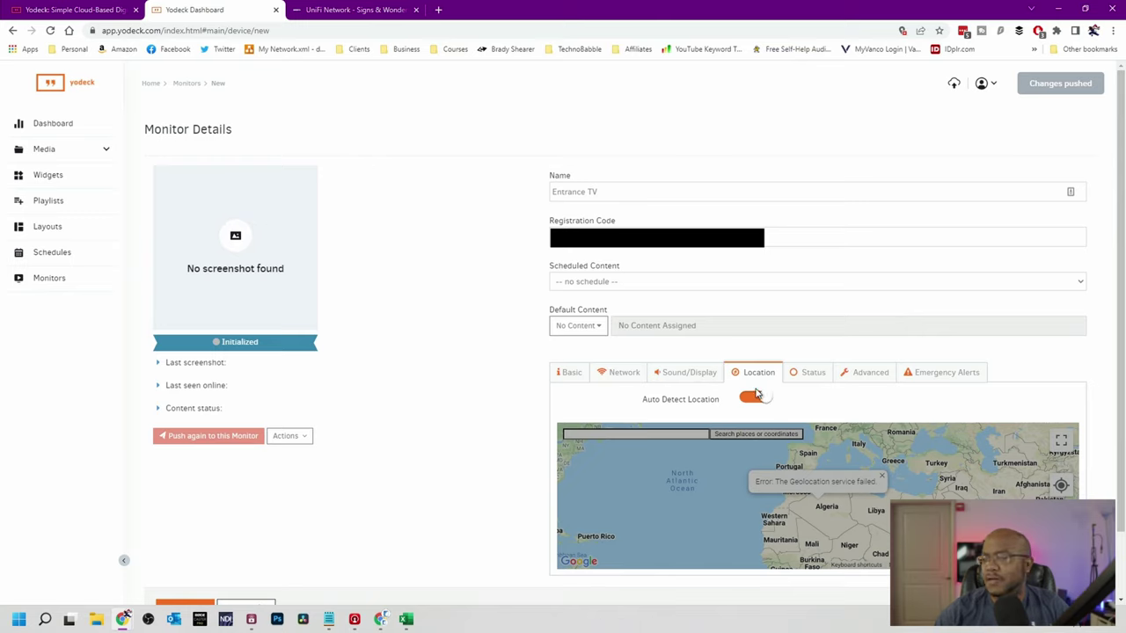
pyautogui.click(814, 373)
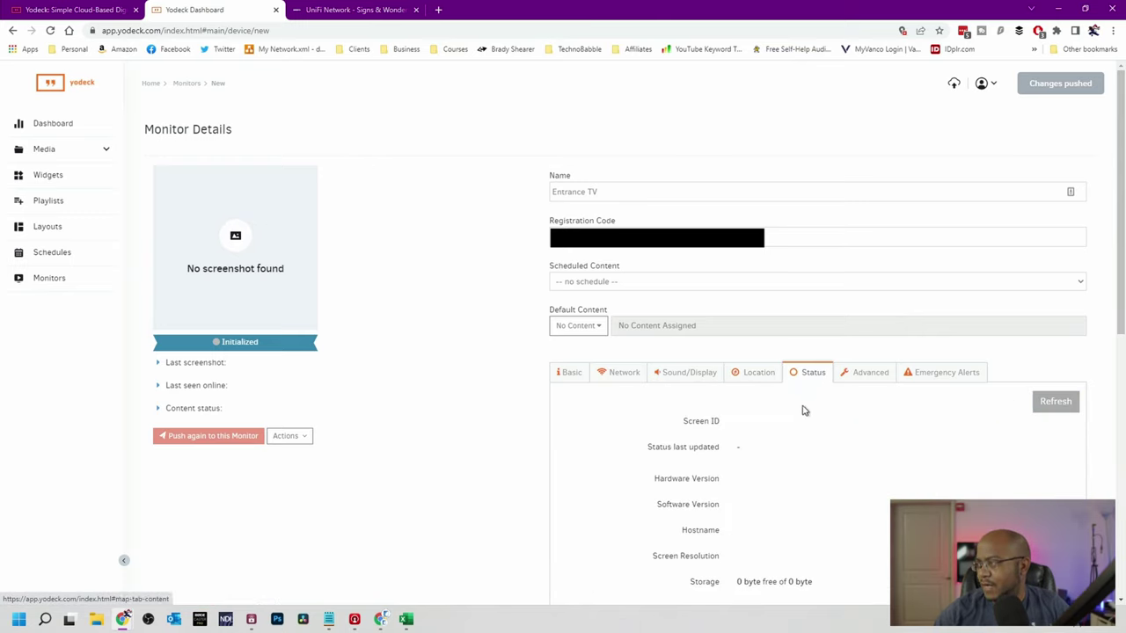
pyautogui.click(883, 378)
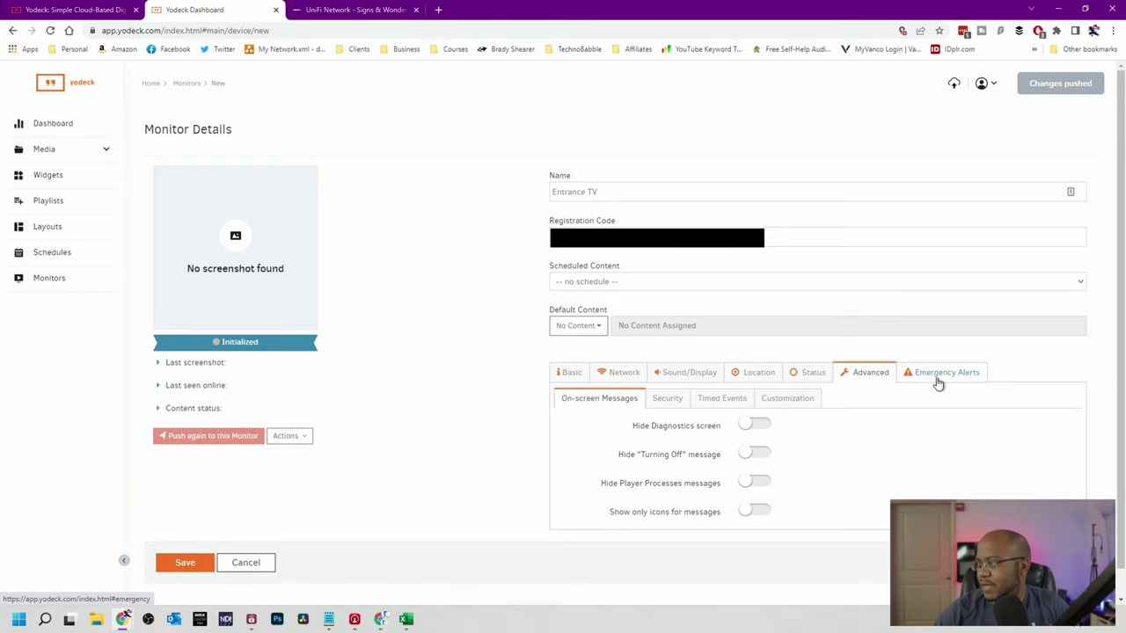
pyautogui.click(185, 562)
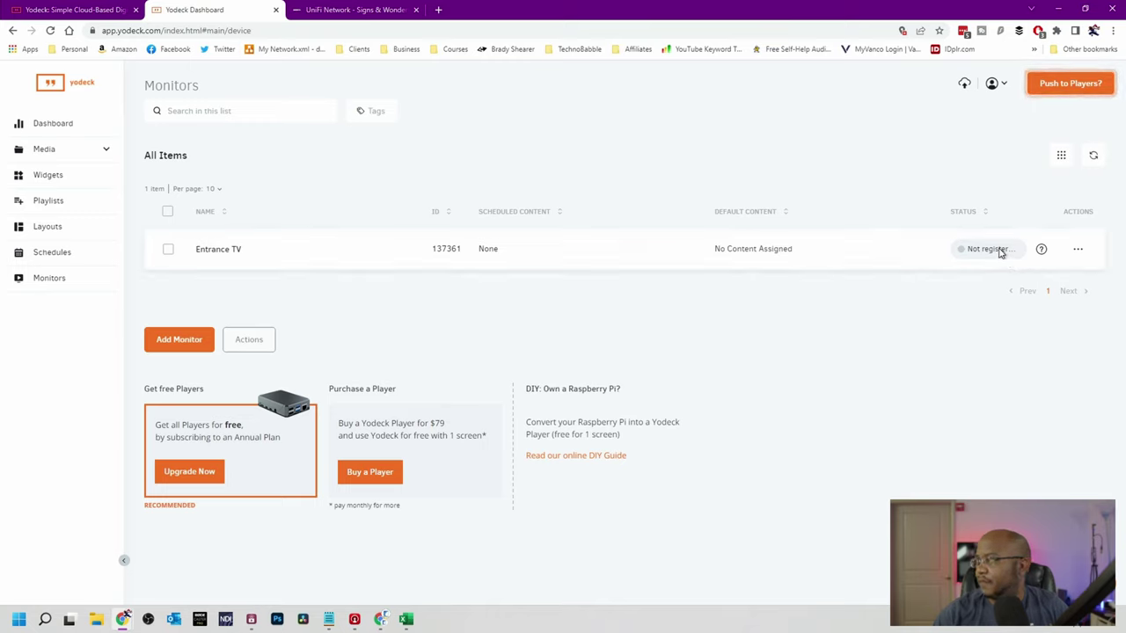
# Push all changes to the players, and check the Entrance TV monitor's details and the dashboard's monitor status
pyautogui.click(1060, 84)
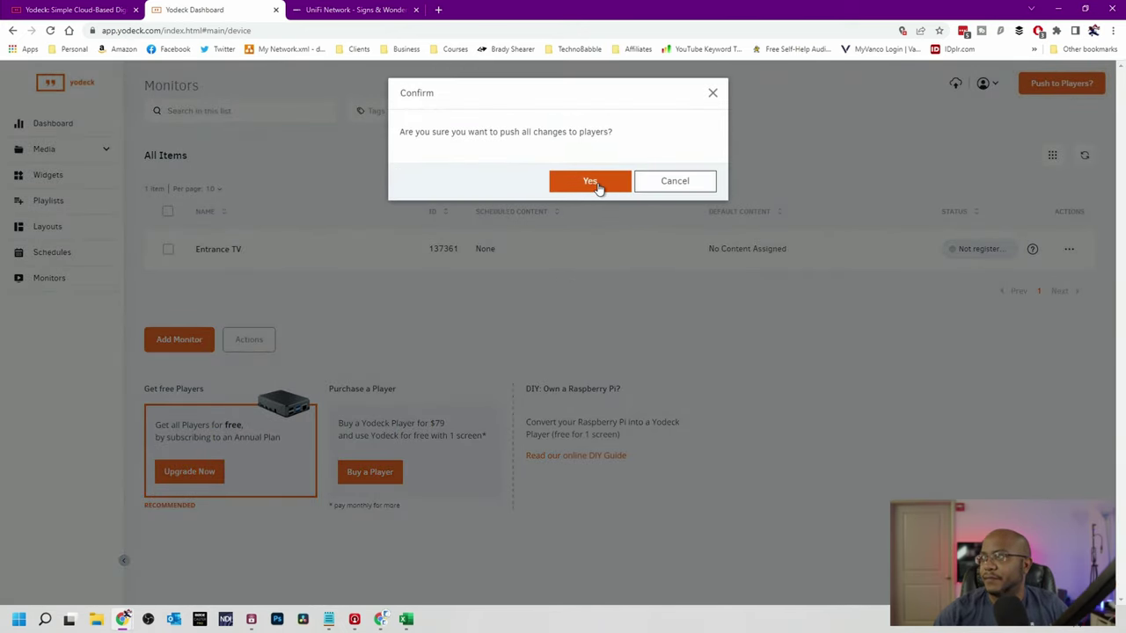
pyautogui.click(595, 183)
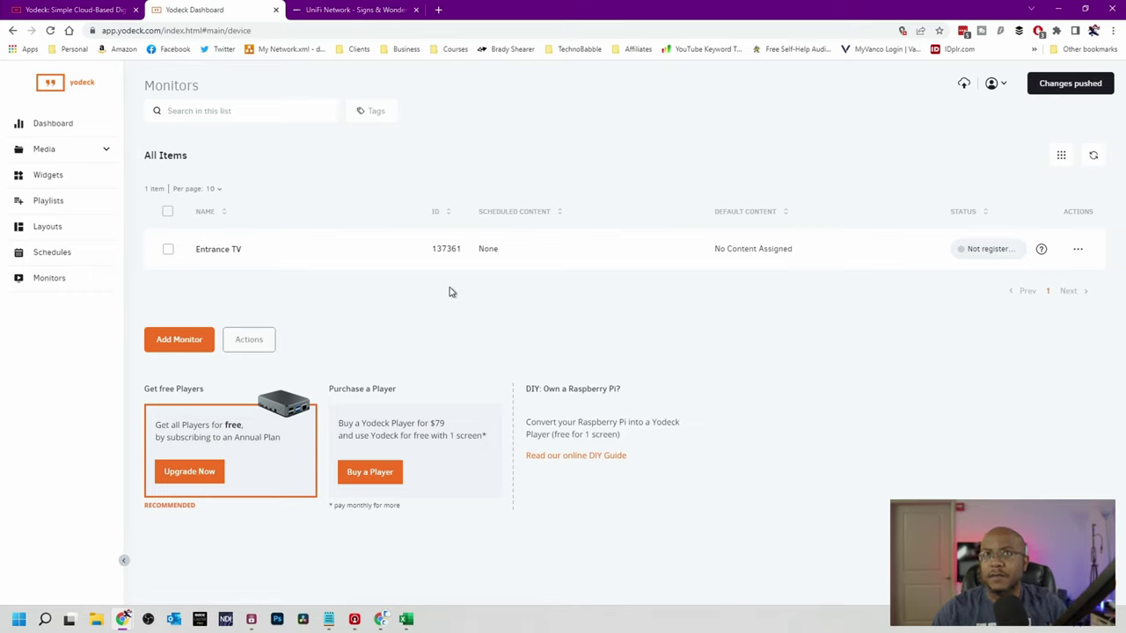
pyautogui.moveTo(1042, 253)
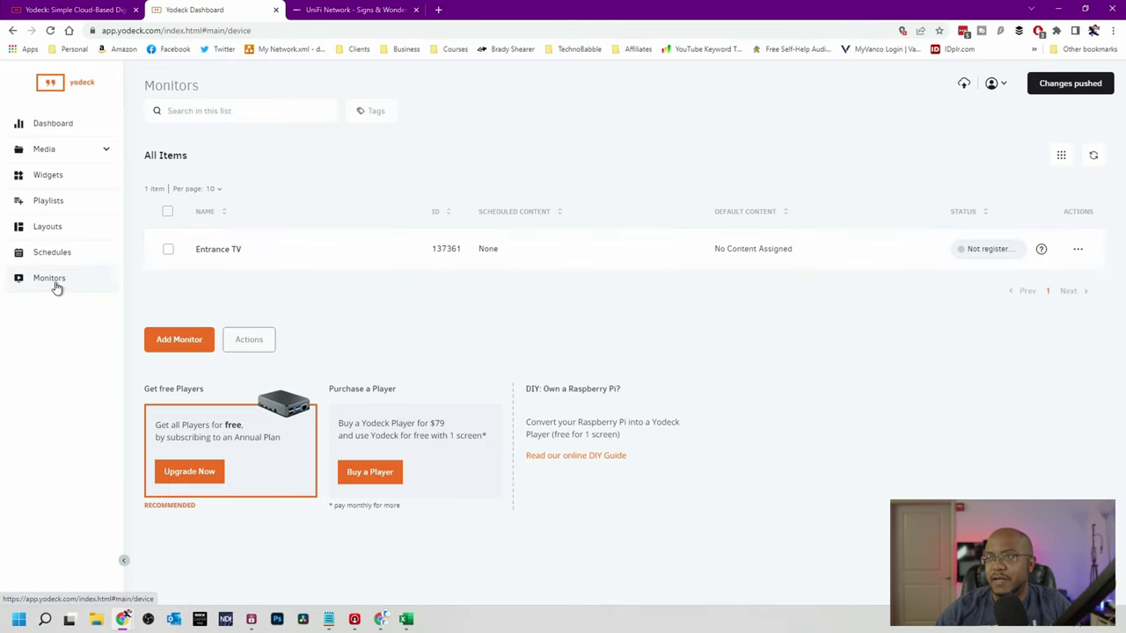
pyautogui.click(226, 251)
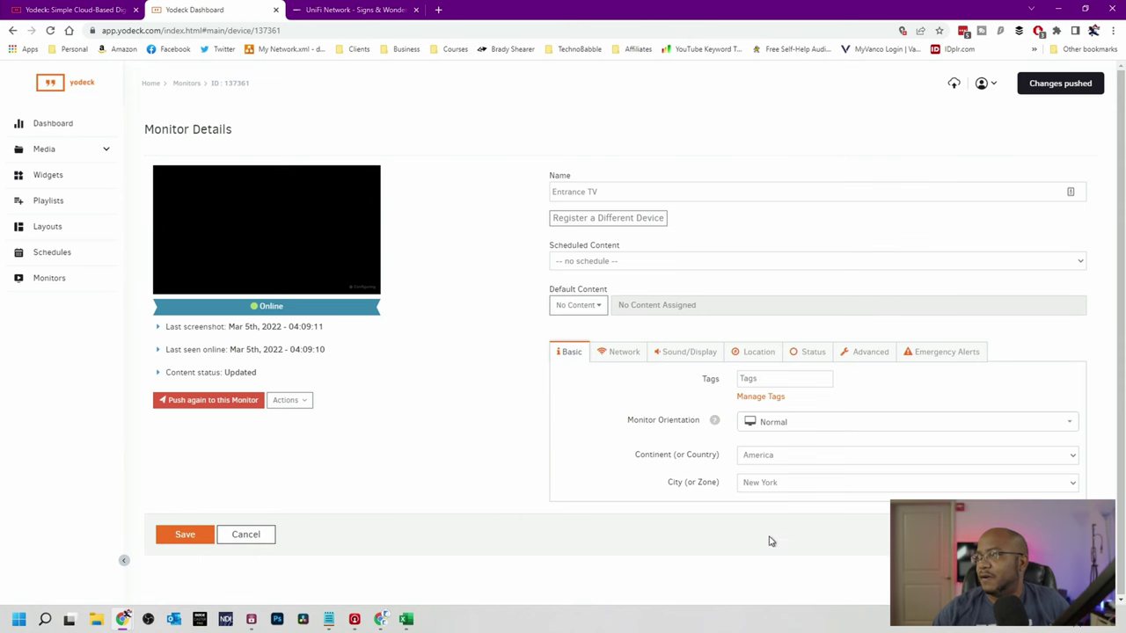
pyautogui.click(65, 130)
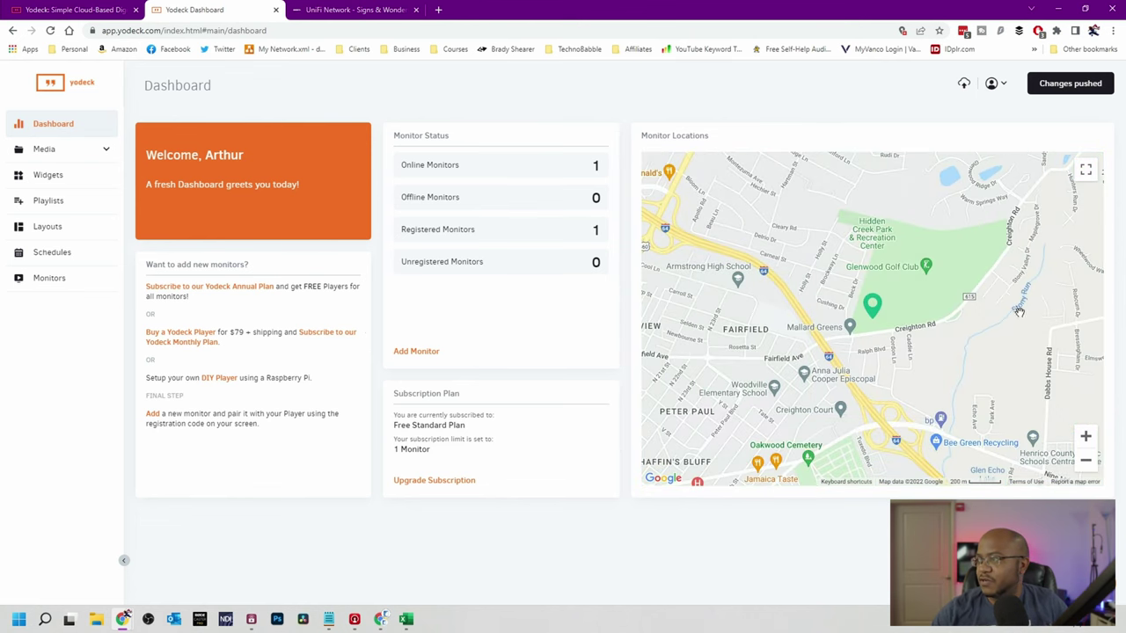
# Open the image media library and skip the new image, playlist and scheduling tours
pyautogui.click(50, 153)
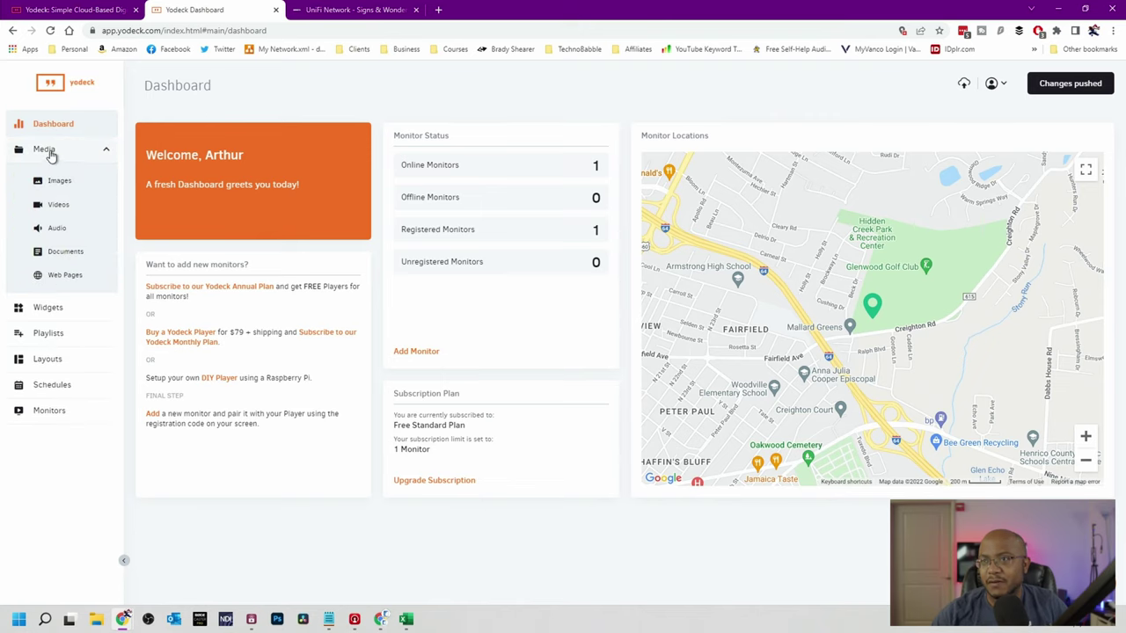
pyautogui.click(50, 154)
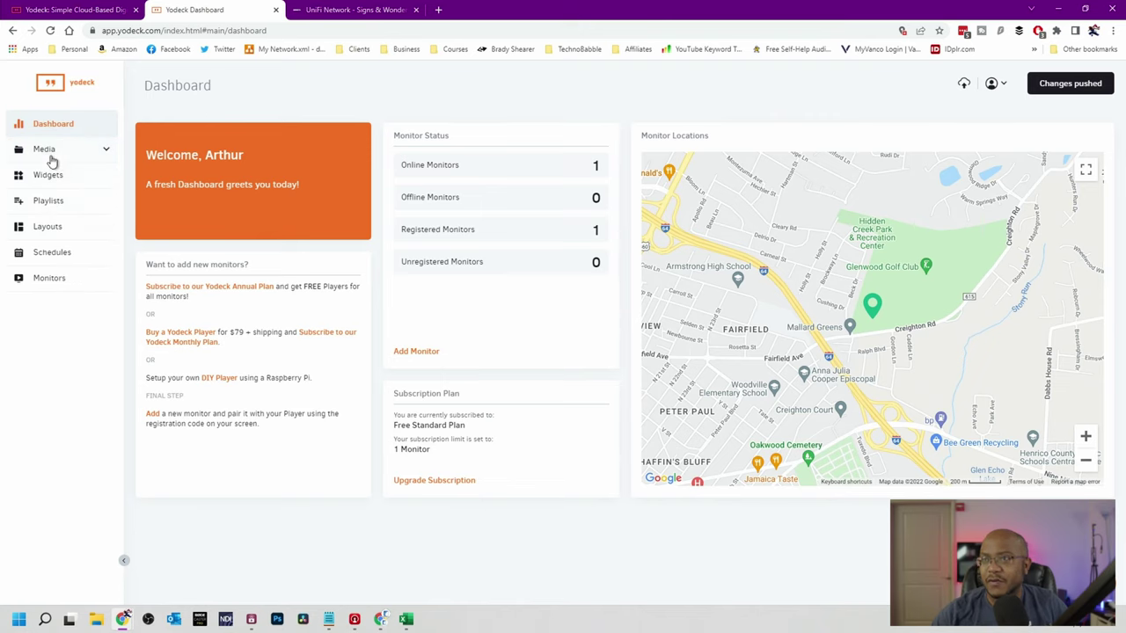
pyautogui.click(50, 154)
pyautogui.click(60, 182)
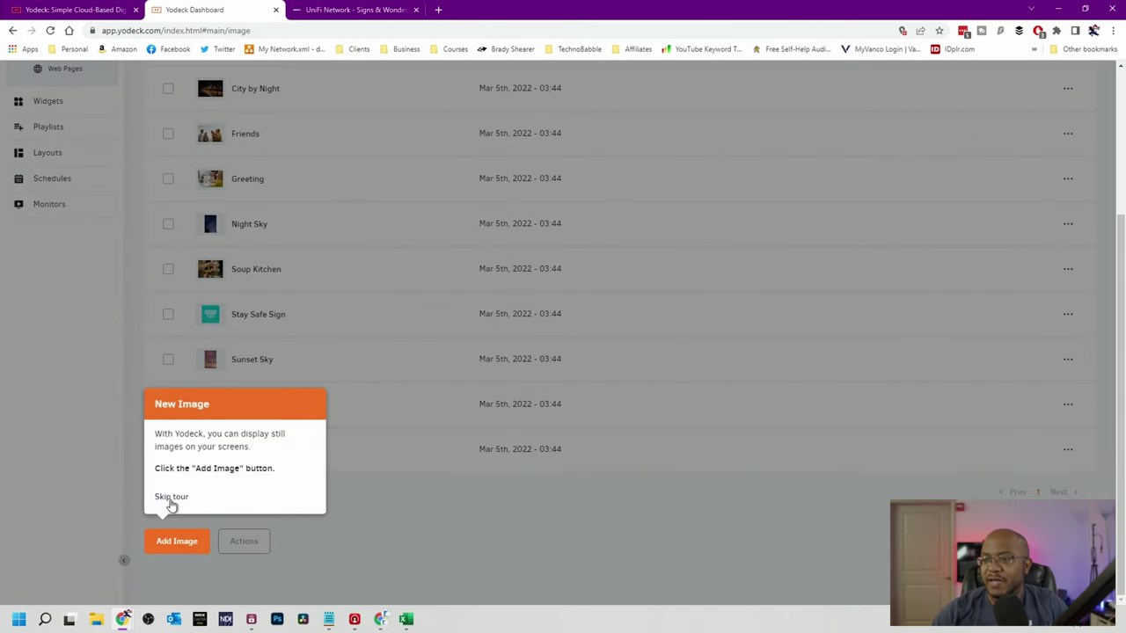
pyautogui.click(172, 497)
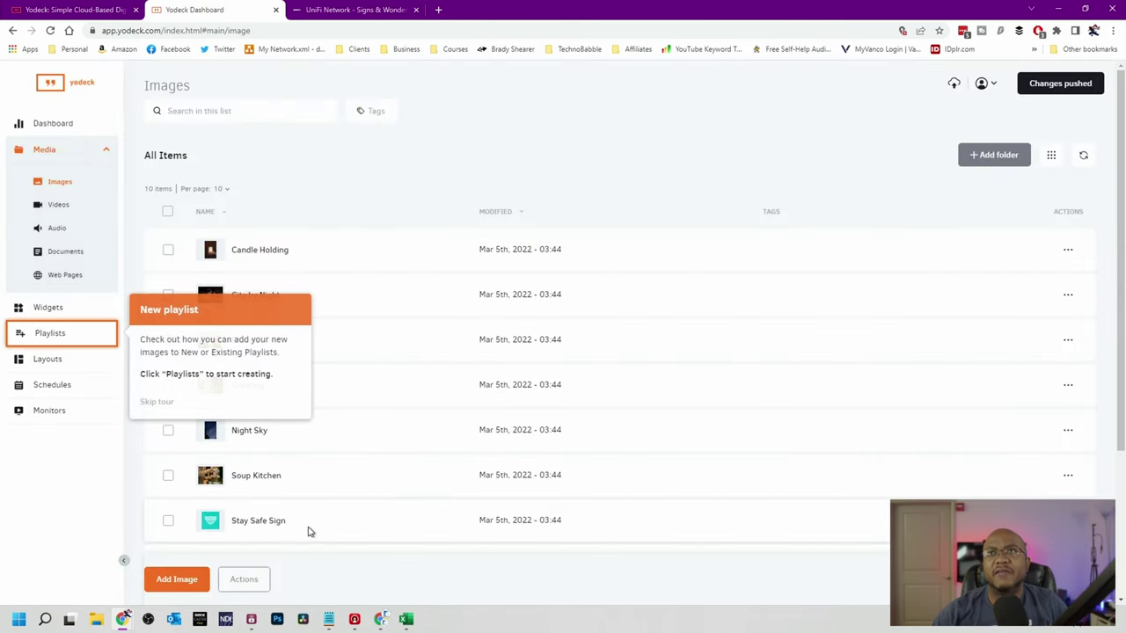
pyautogui.click(157, 401)
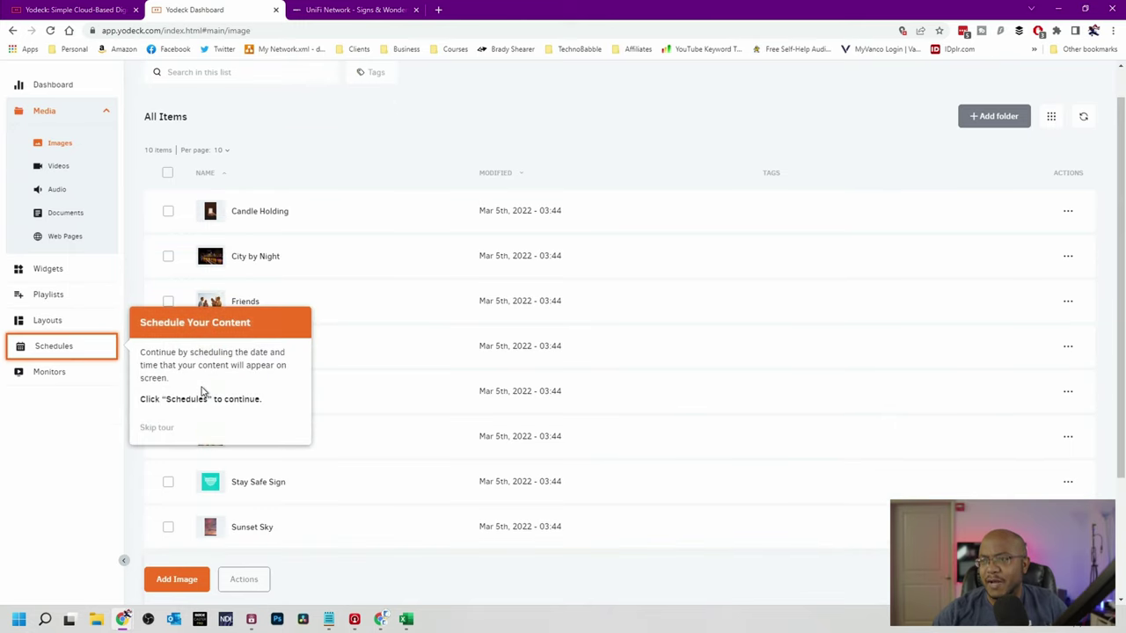
pyautogui.click(154, 428)
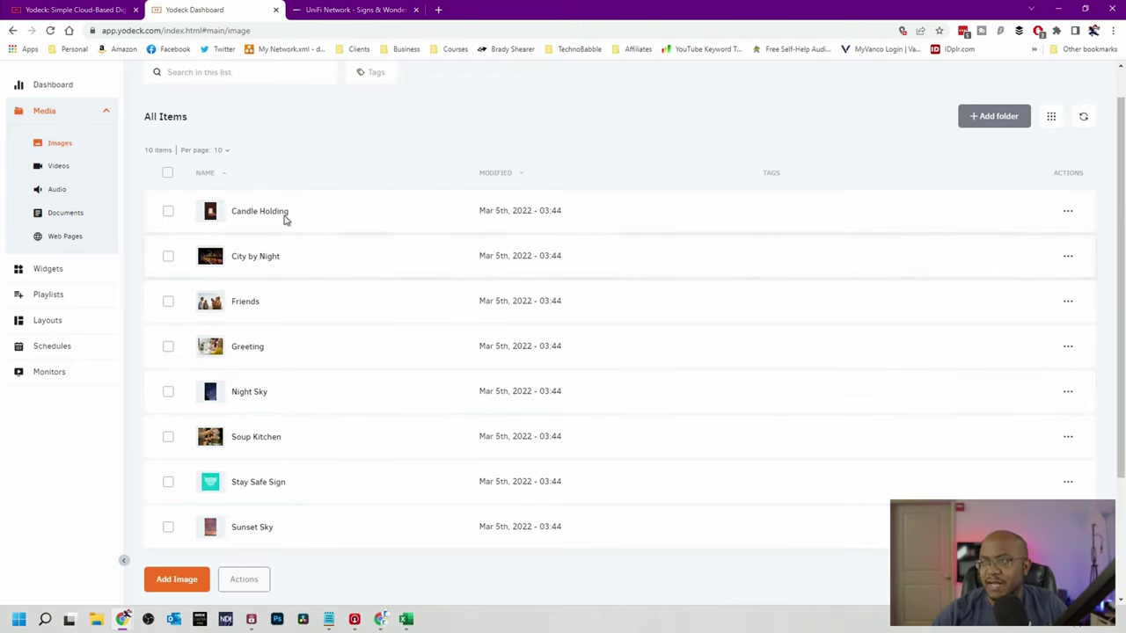
# Upload the image file cropped-SWM-Logo-png.png from the computer and save it to the image library
pyautogui.click(96, 619)
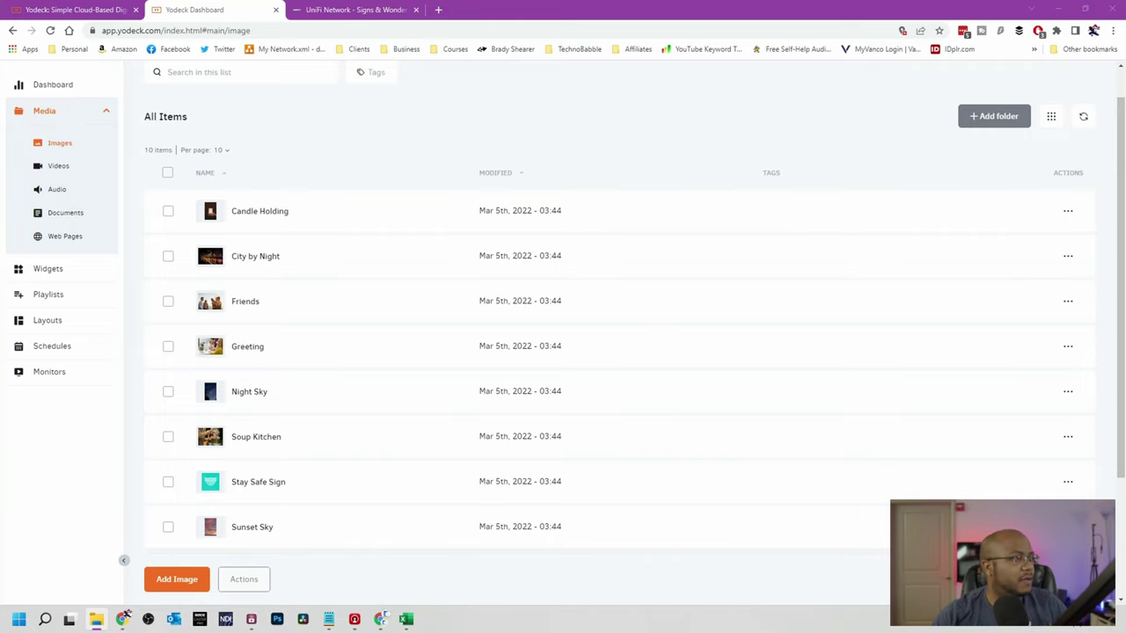
pyautogui.click(204, 579)
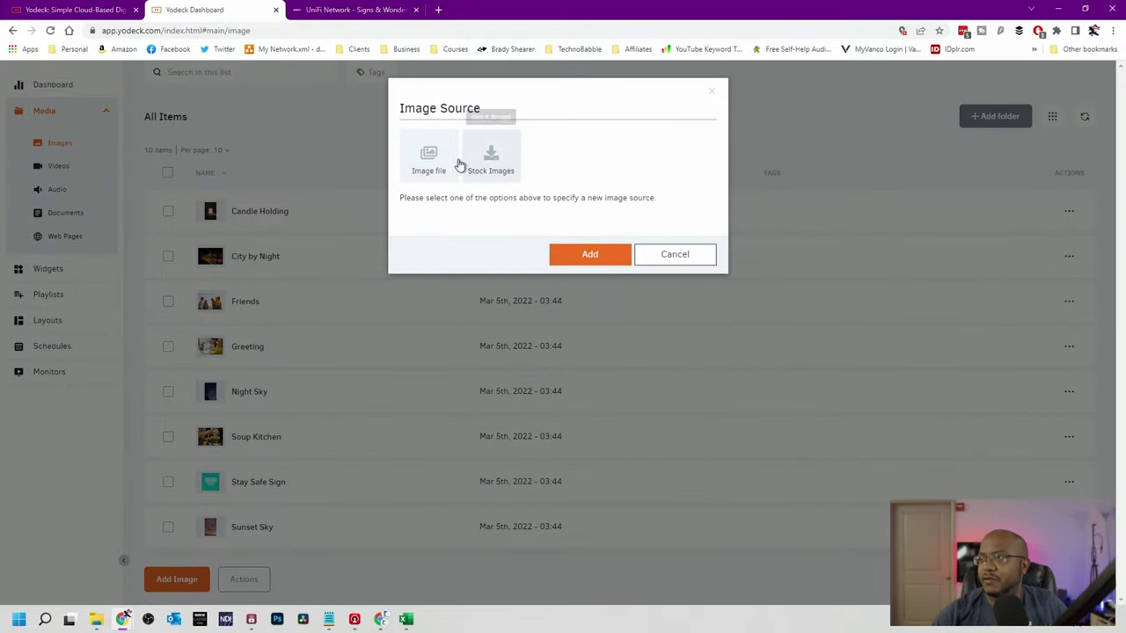
pyautogui.click(428, 157)
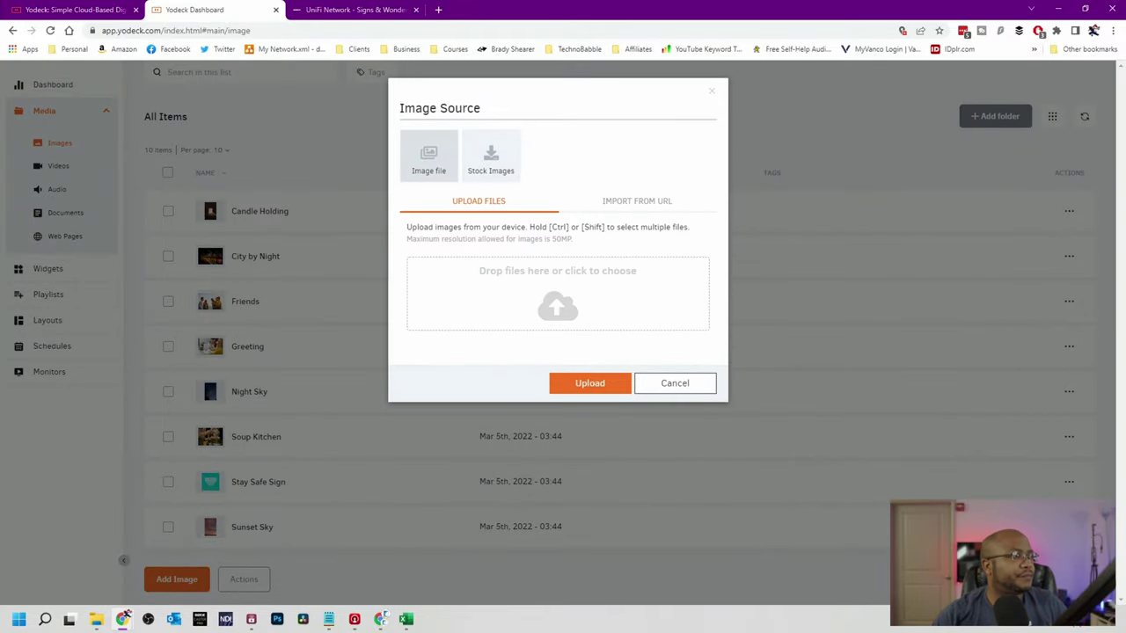
pyautogui.moveTo(0, 255); pyautogui.dragTo(590, 254)
pyautogui.moveTo(542, 296); pyautogui.dragTo(543, 298)
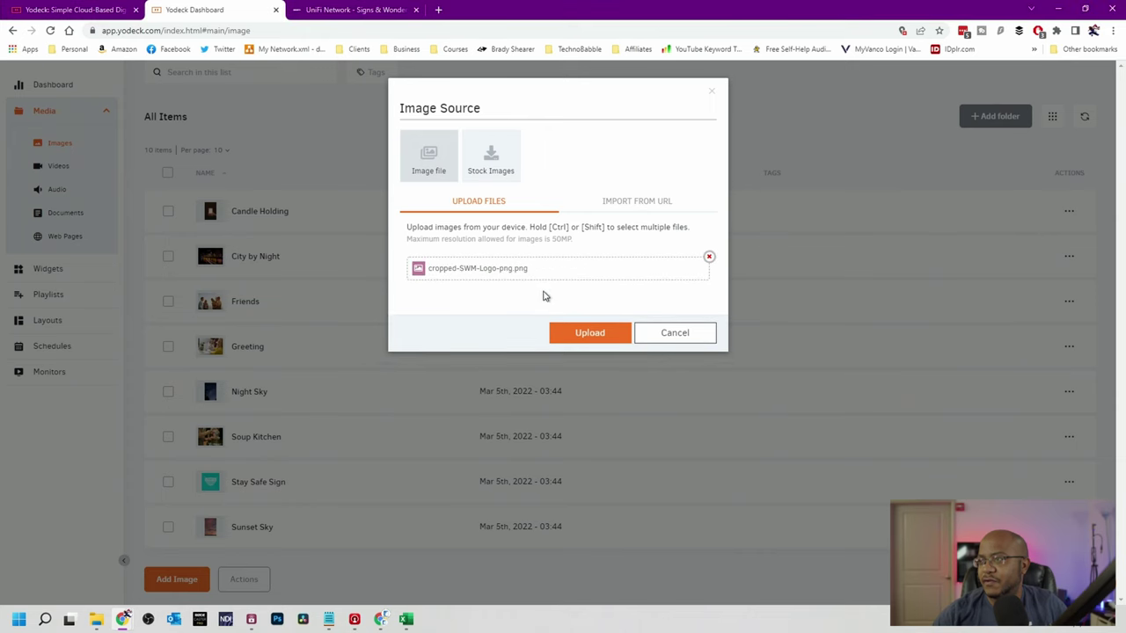
pyautogui.click(601, 334)
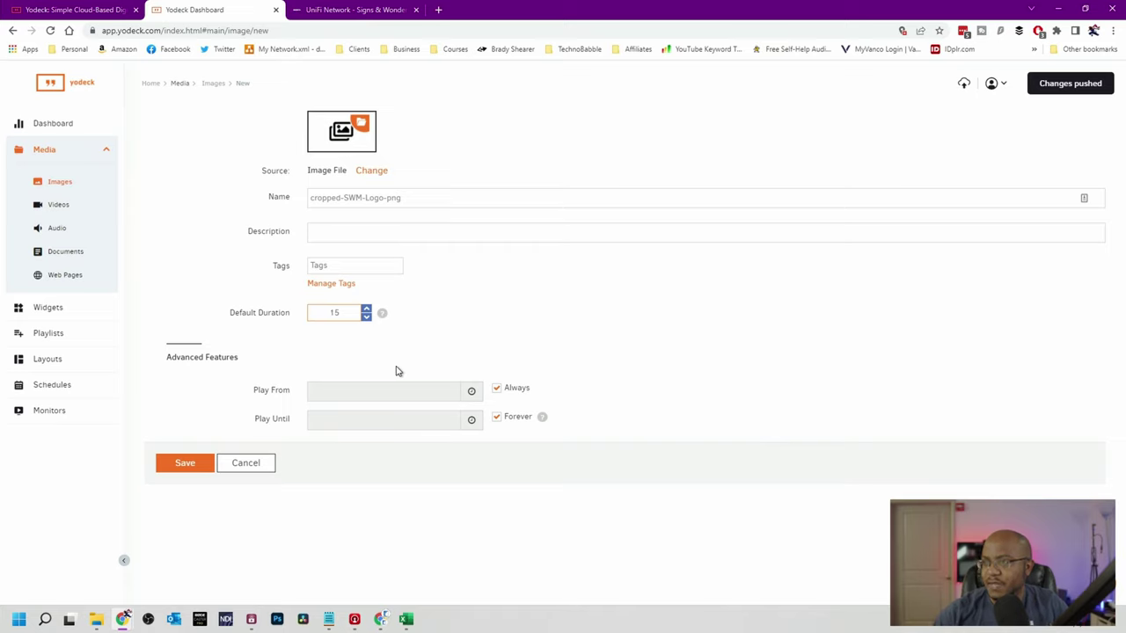
pyautogui.moveTo(383, 317)
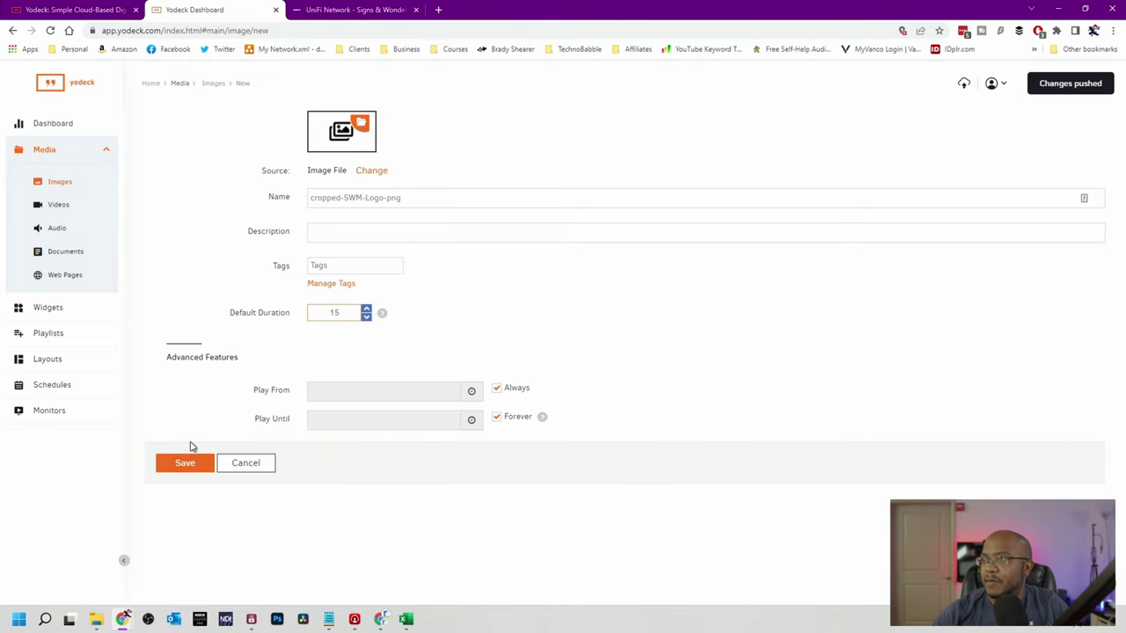
pyautogui.click(190, 468)
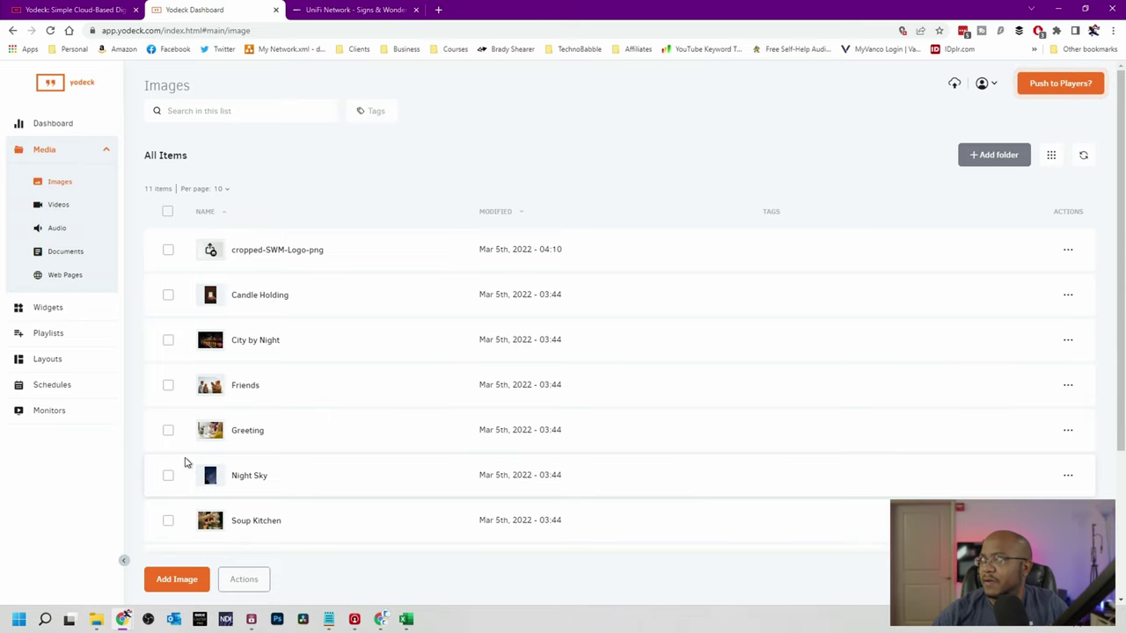
# Review the settings of the cropped-SWM-Logo-png image and save it
pyautogui.click(208, 251)
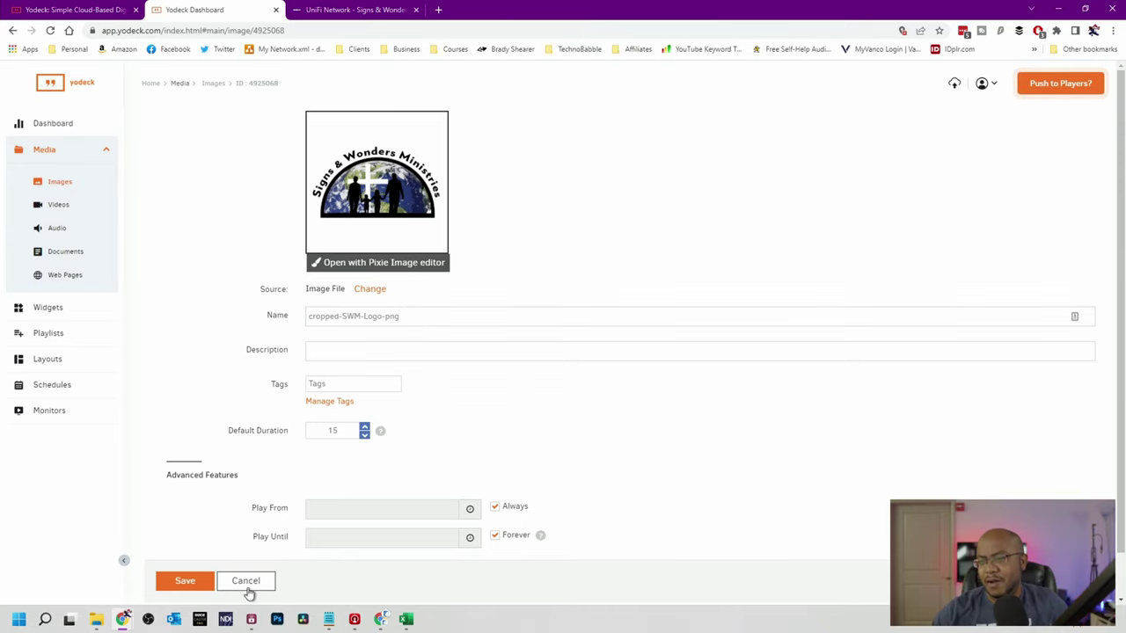
pyautogui.click(173, 579)
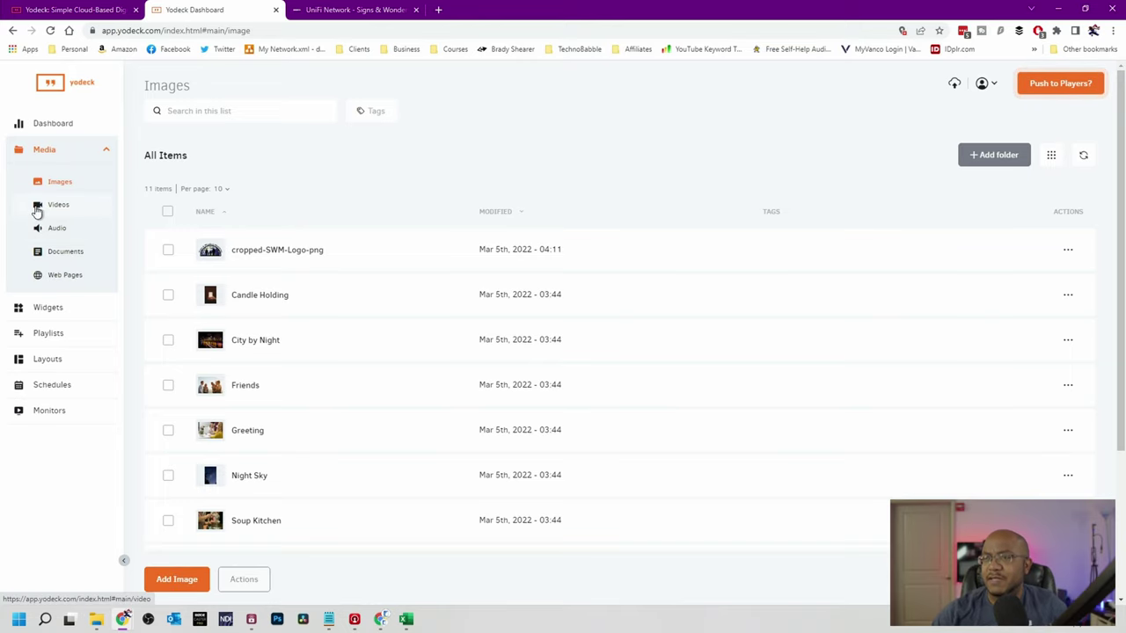
# Start adding a new item to the video library, and open the channel's YouTube Studio in a new browser tab
pyautogui.click(55, 215)
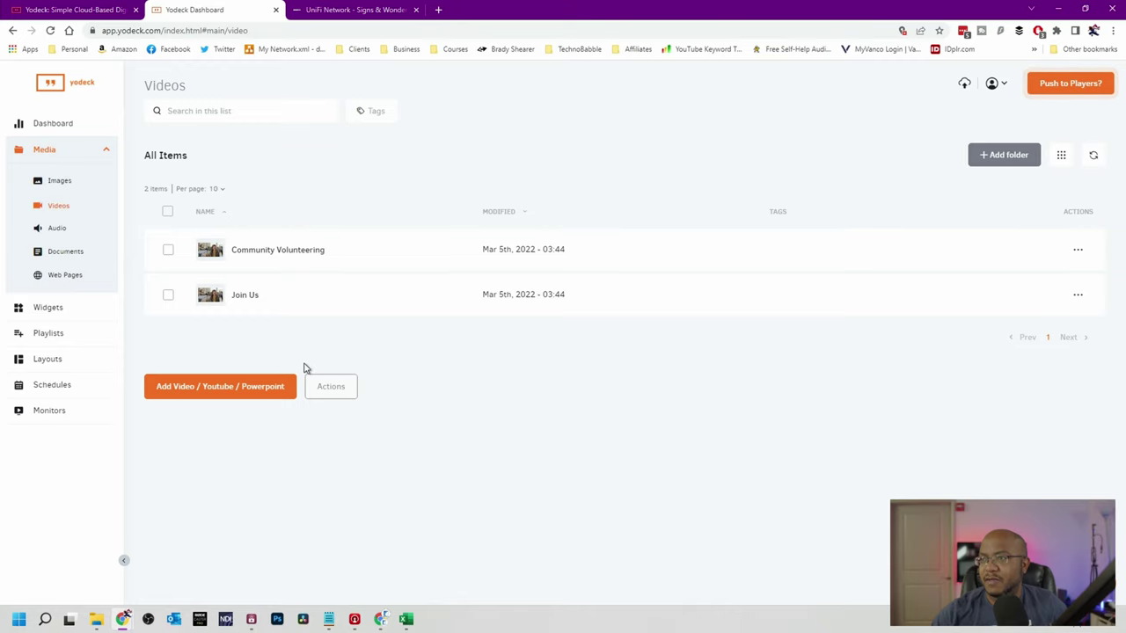
pyautogui.click(223, 396)
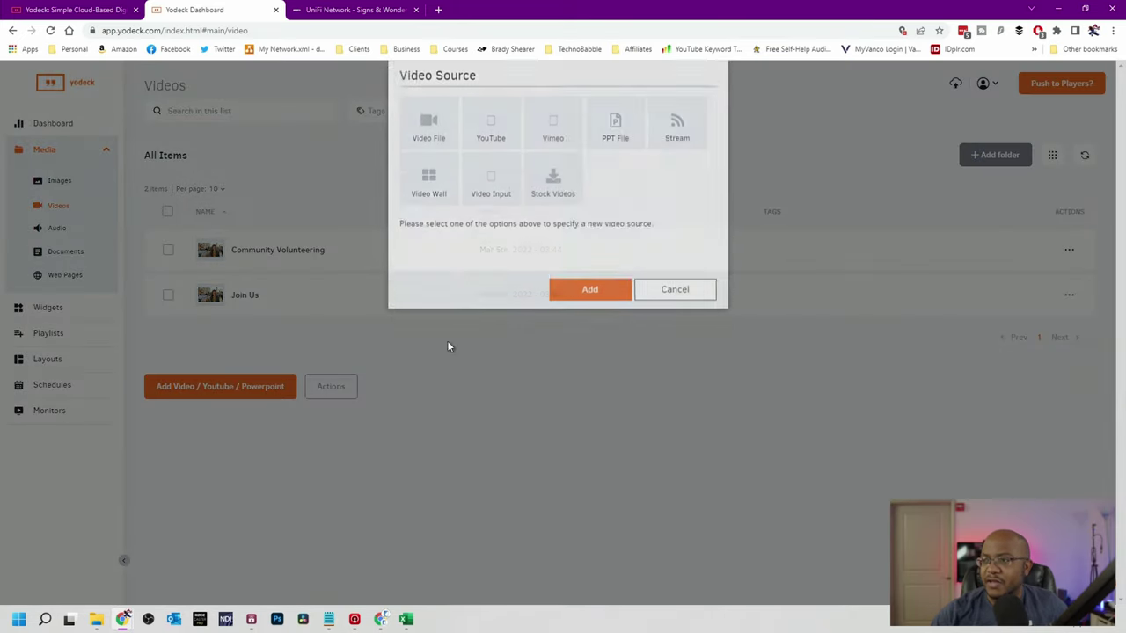
pyautogui.click(438, 10)
pyautogui.write('youtube.com')
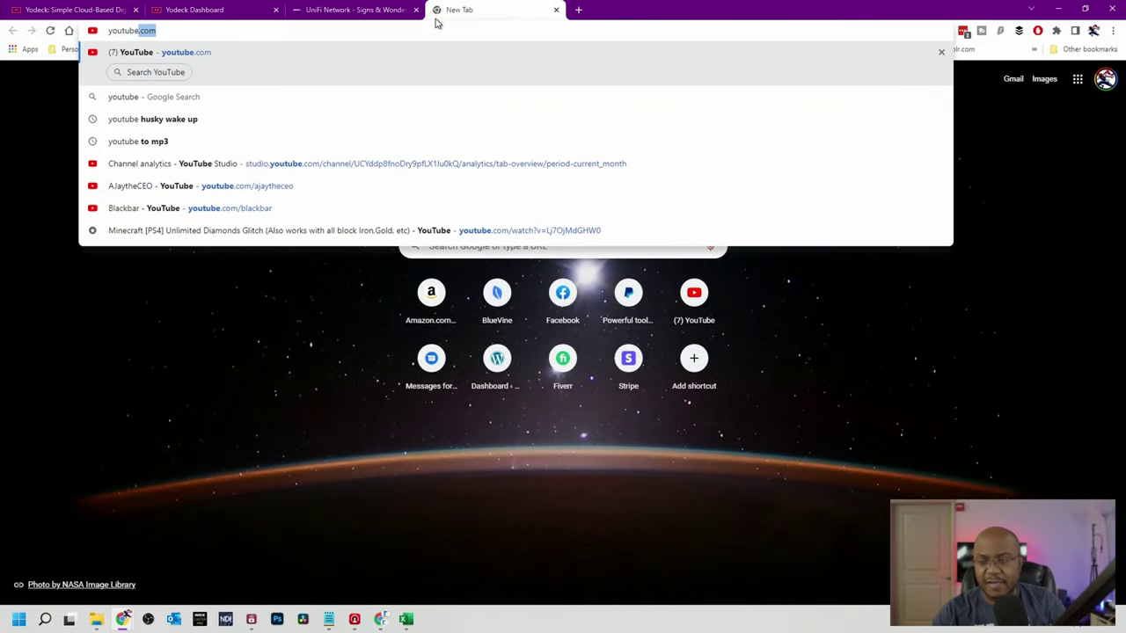
pyautogui.press('Return')
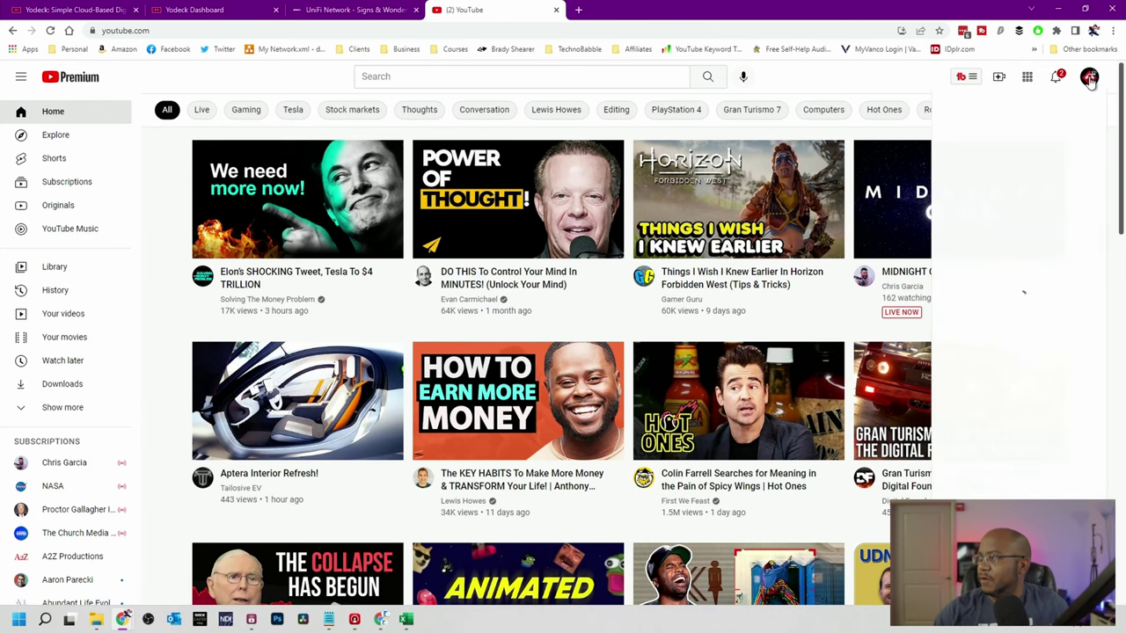
pyautogui.click(1088, 77)
pyautogui.click(1003, 200)
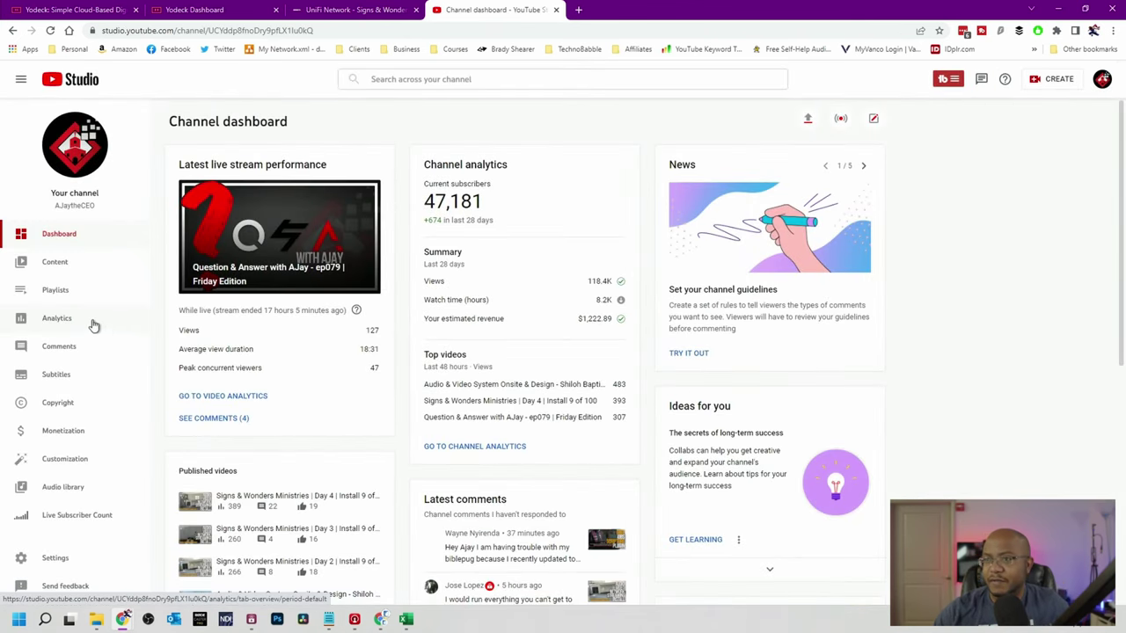
# Open the channel playlist Project - Signs & Wonders Ministries and copy its share link
pyautogui.click(58, 291)
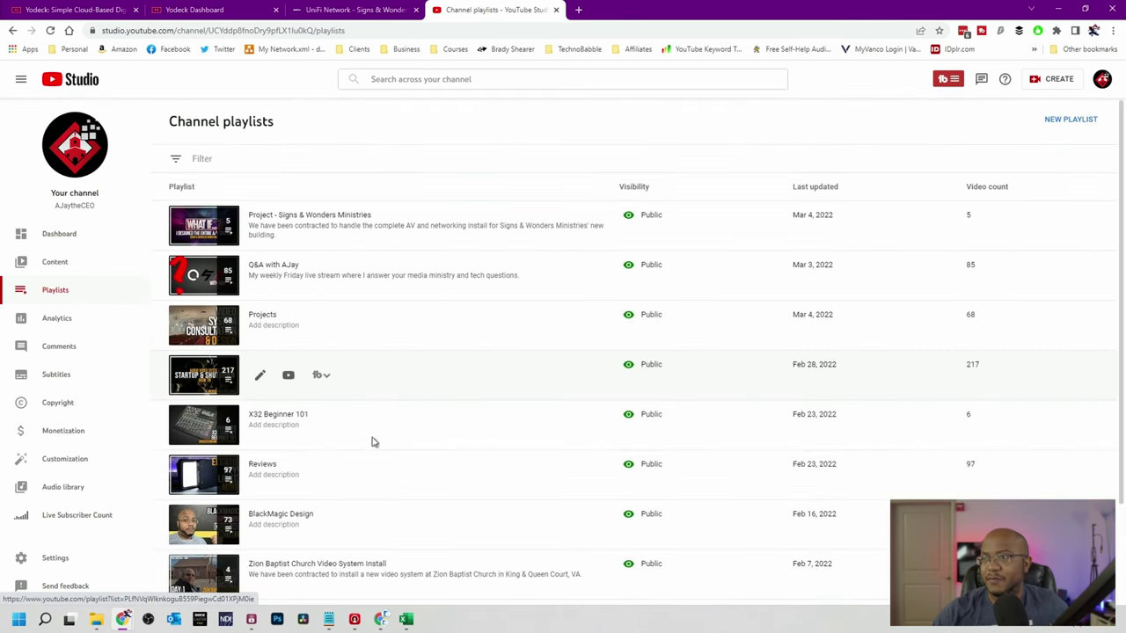
pyautogui.click(225, 219)
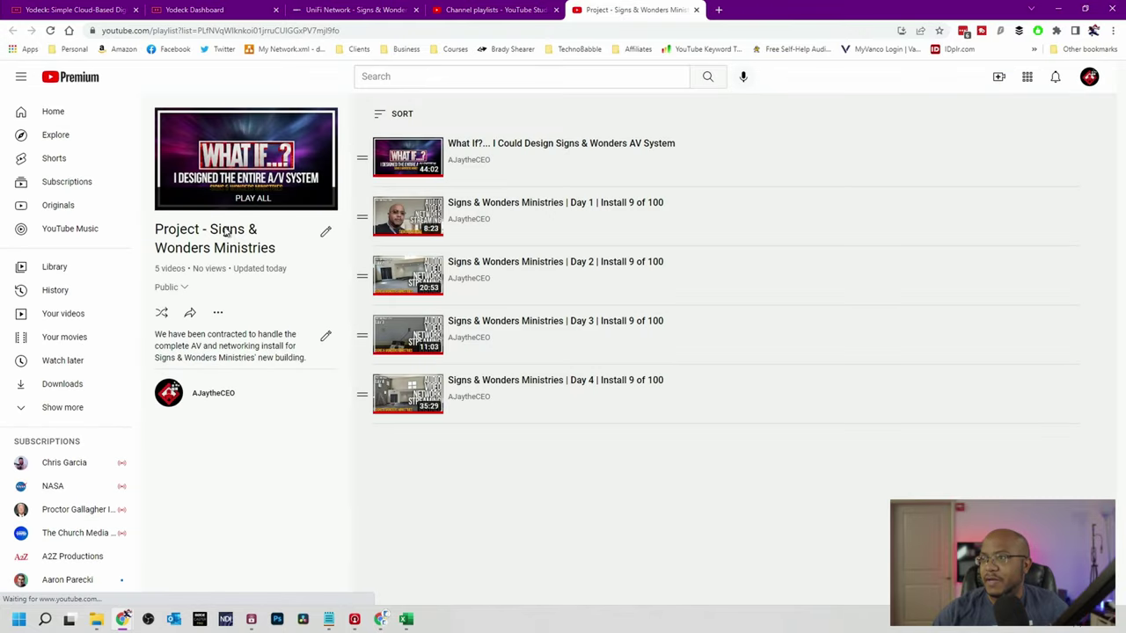
pyautogui.click(190, 315)
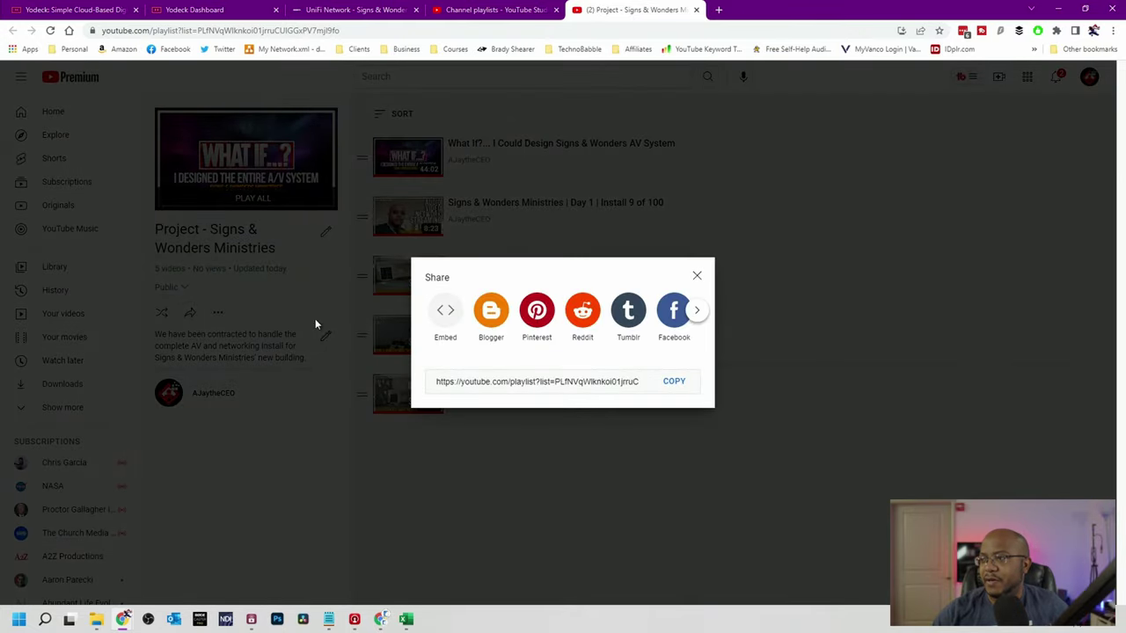
pyautogui.click(668, 389)
# Return to Yodeck and try to add the copied playlist link as a standard YouTube video source
pyautogui.click(241, 12)
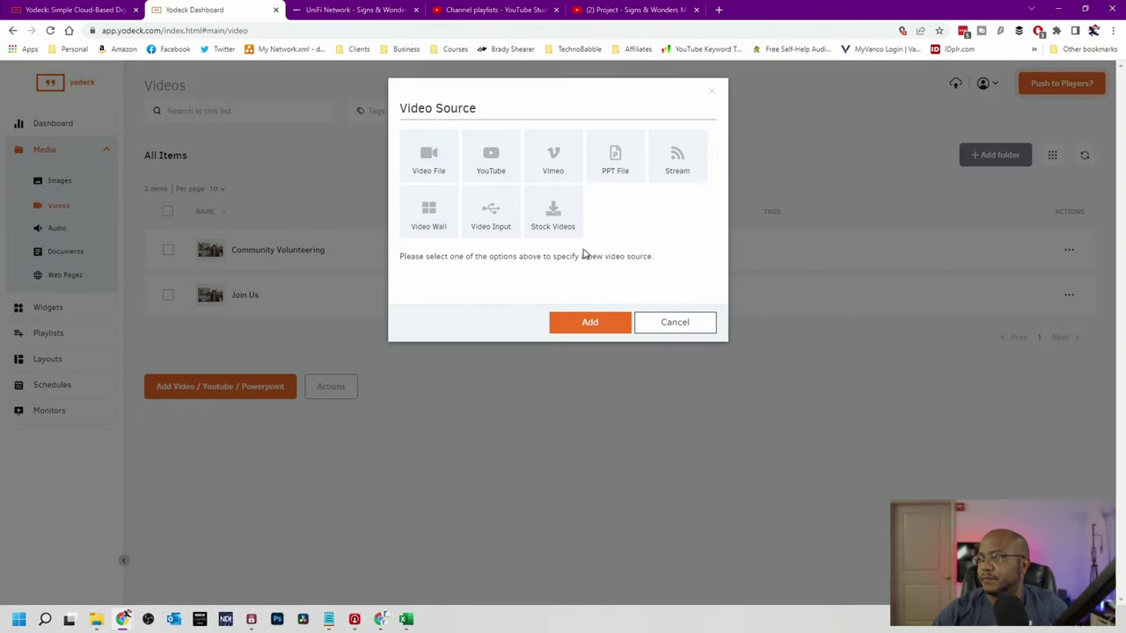
pyautogui.click(493, 162)
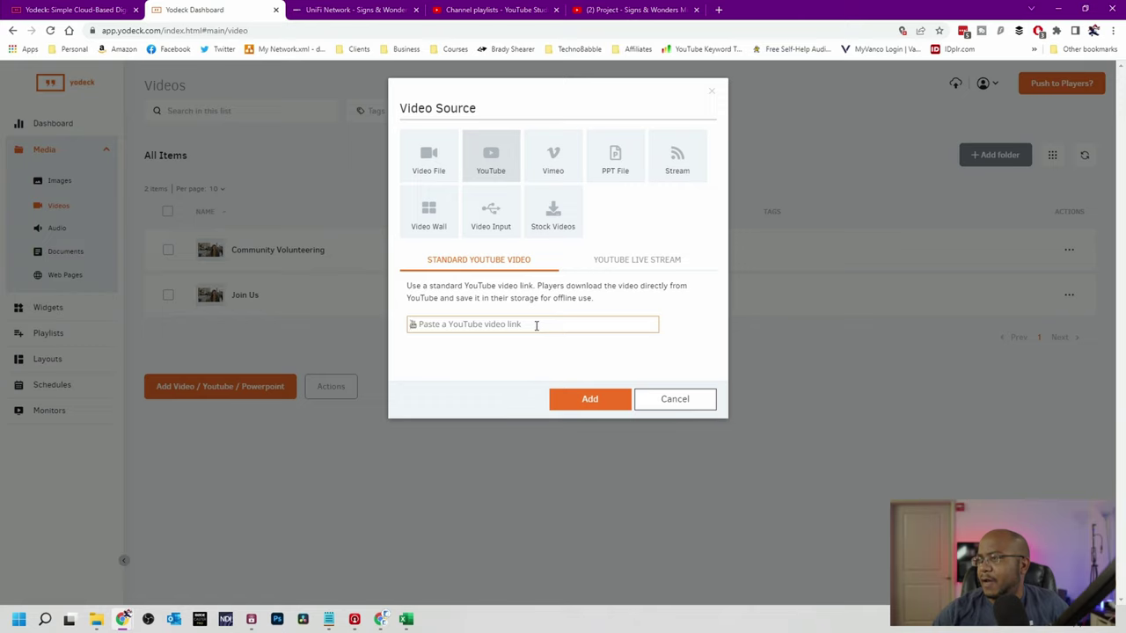
pyautogui.hotkey('ctrl', 'v')
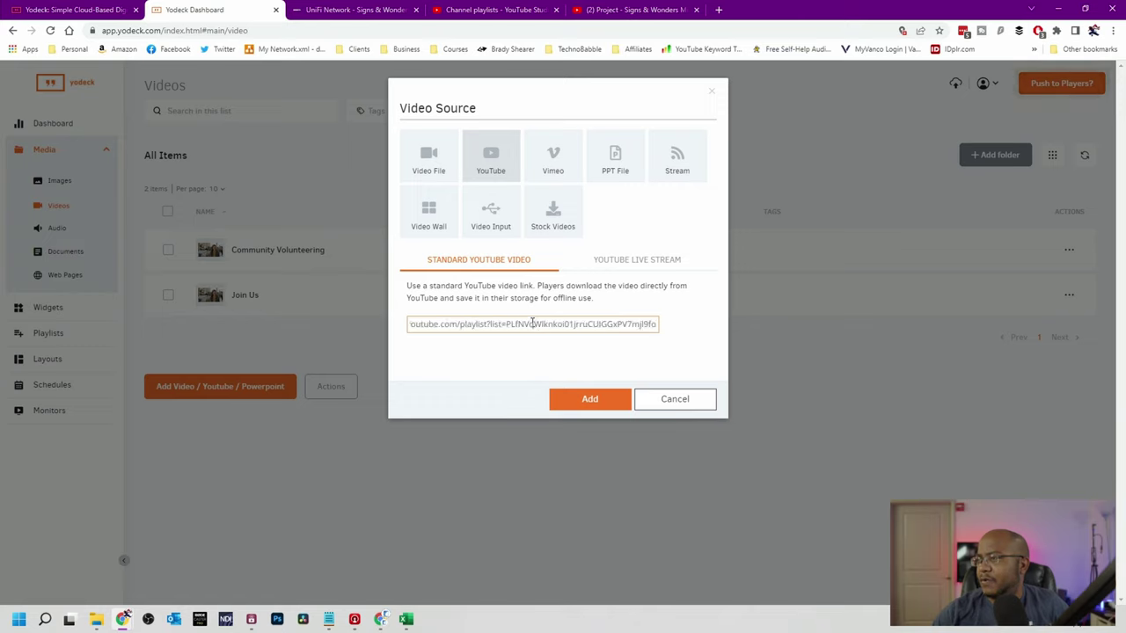
pyautogui.click(615, 409)
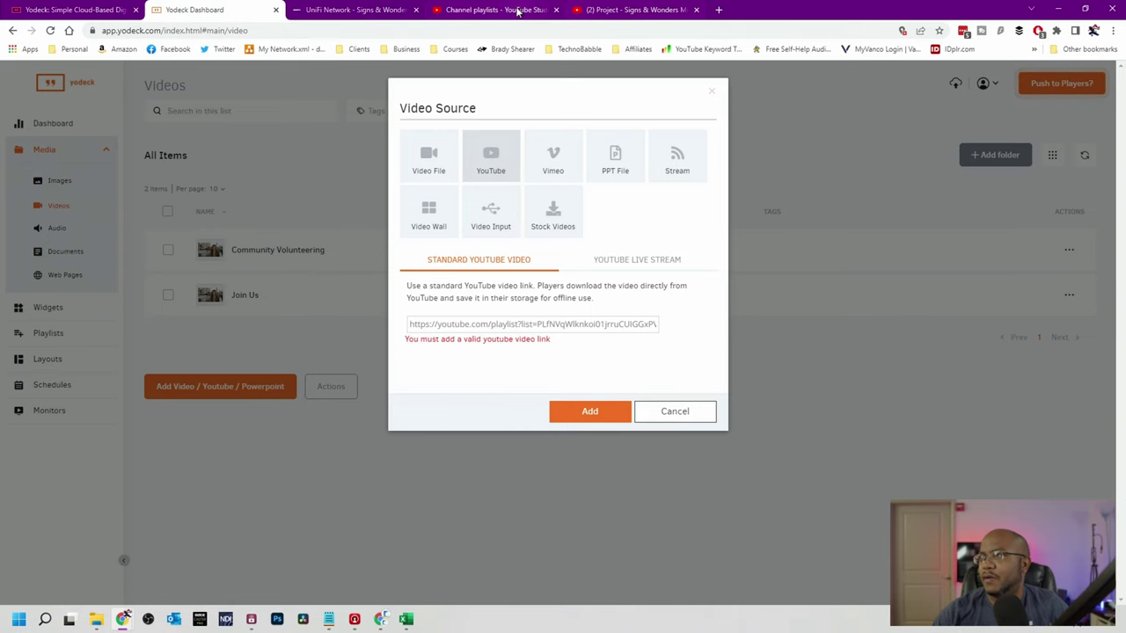
# Back in YouTube, open the video What If?... I Could Design Signs & Wonders AV System, pause it and copy its share link
pyautogui.click(595, 11)
pyautogui.click(697, 278)
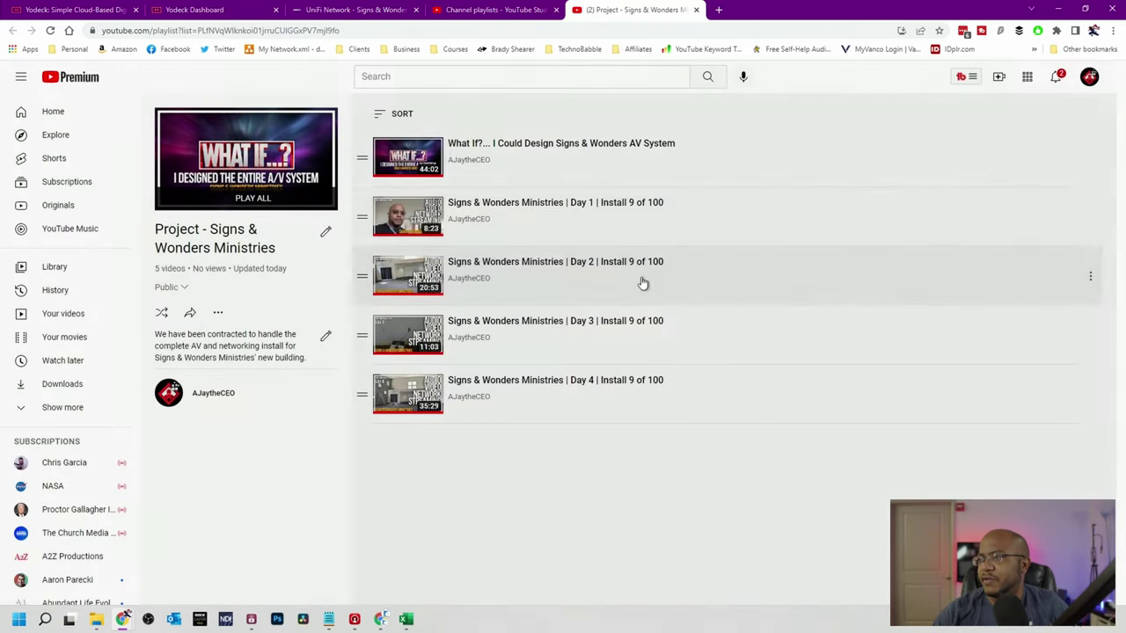
pyautogui.click(476, 149)
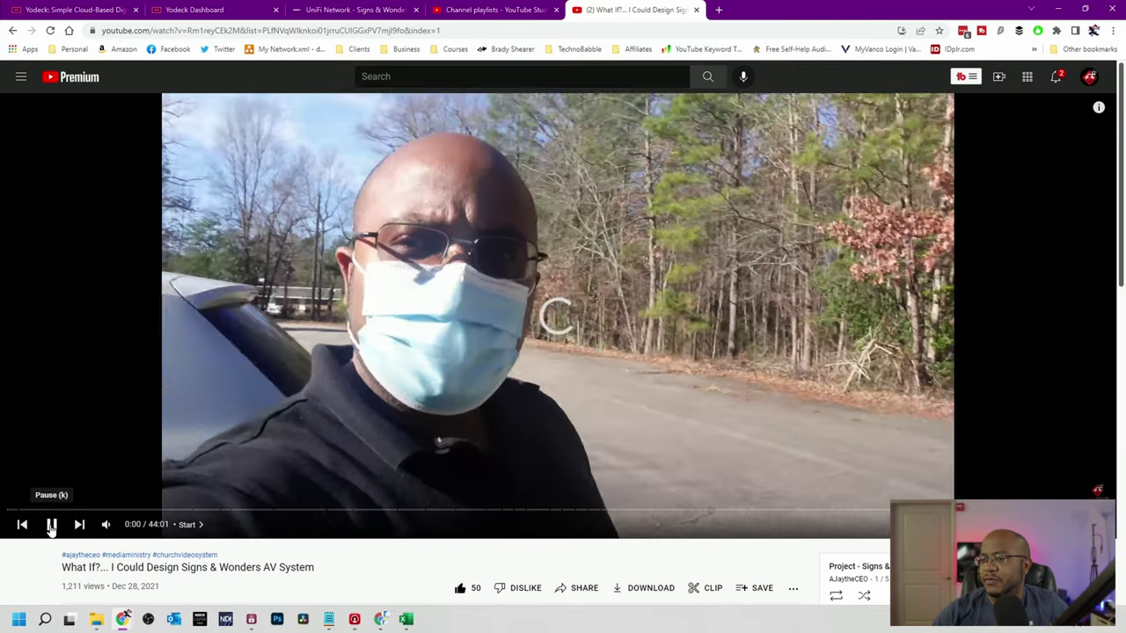
pyautogui.click(51, 526)
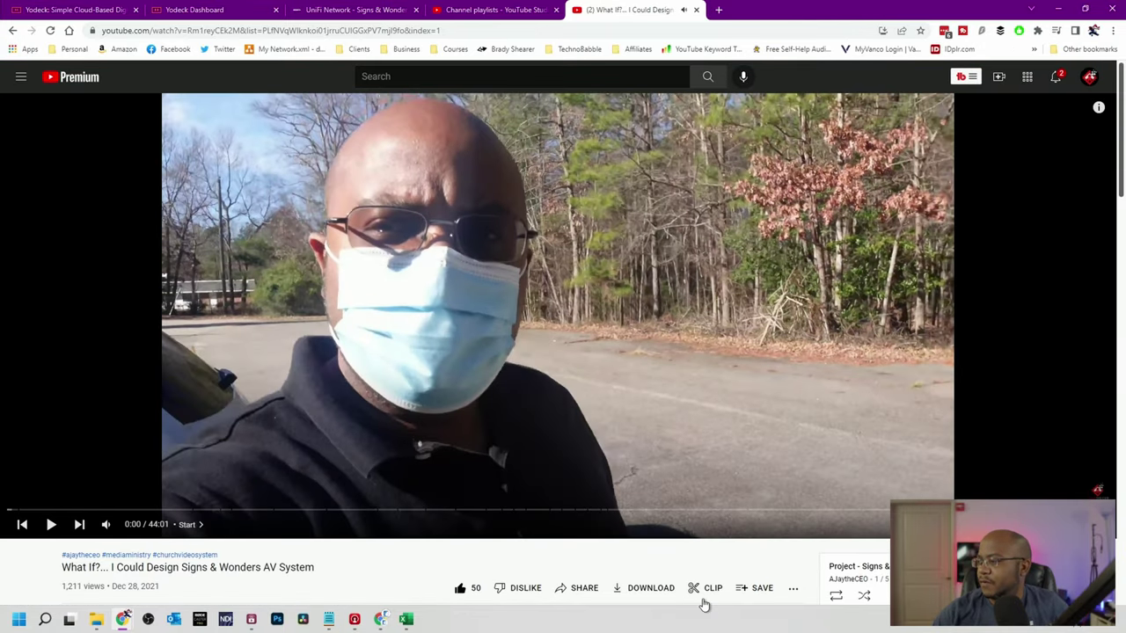
pyautogui.click(580, 587)
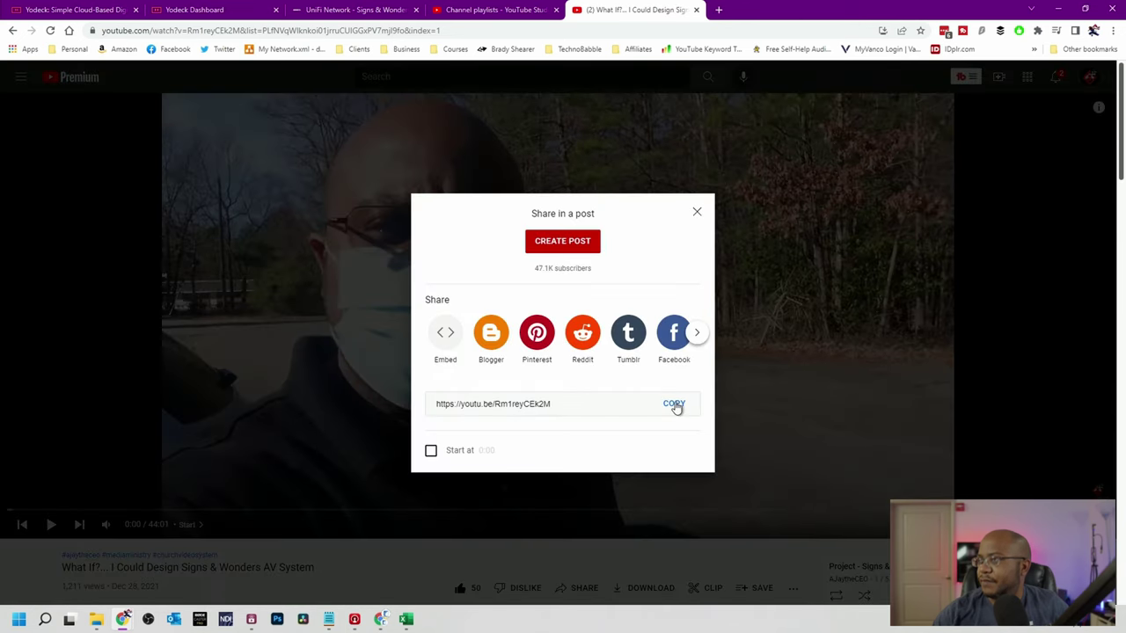
pyautogui.click(673, 403)
pyautogui.click(255, 10)
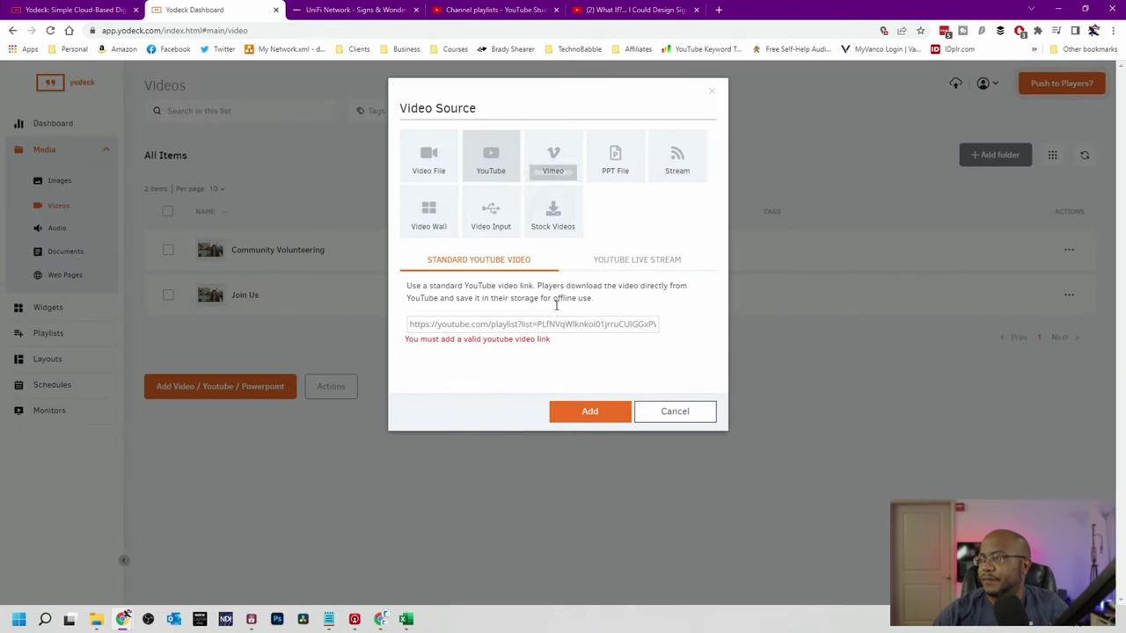
pyautogui.click(602, 322)
pyautogui.hotkey('ctrl', 'a')
pyautogui.hotkey('ctrl', 'v')
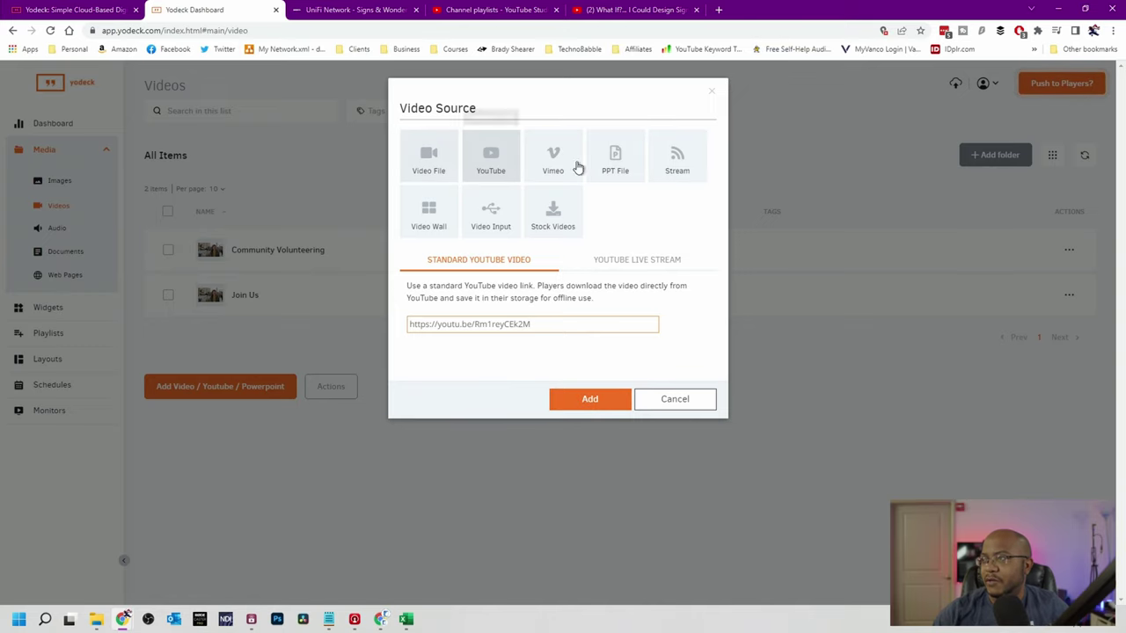
pyautogui.click(604, 408)
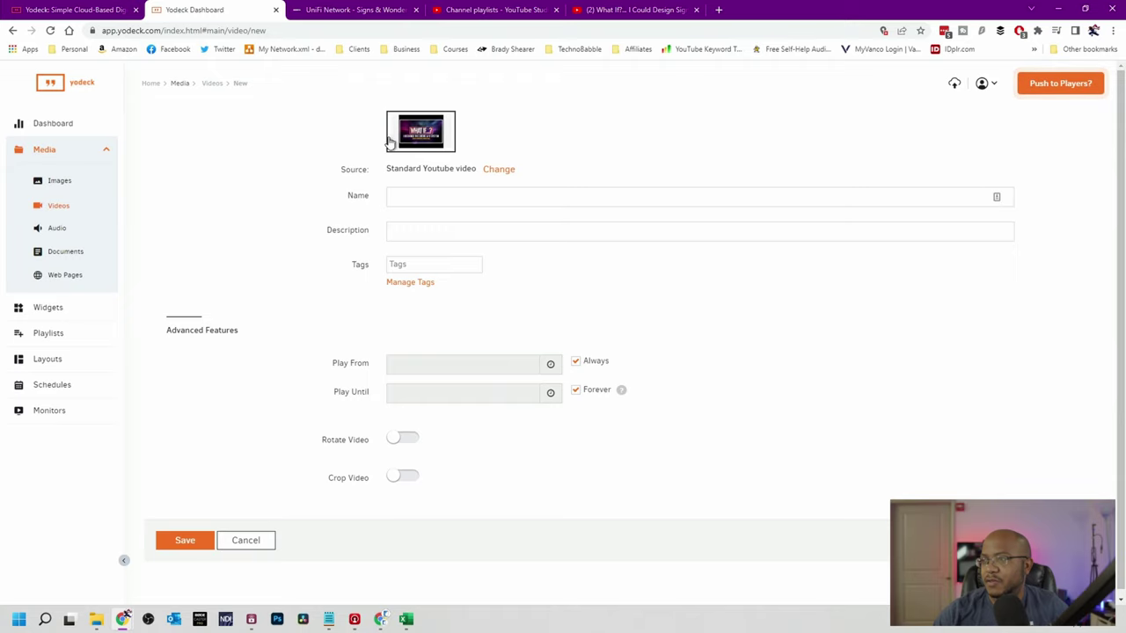
# Name the new YouTube video What If and save it to the video library
pyautogui.click(188, 542)
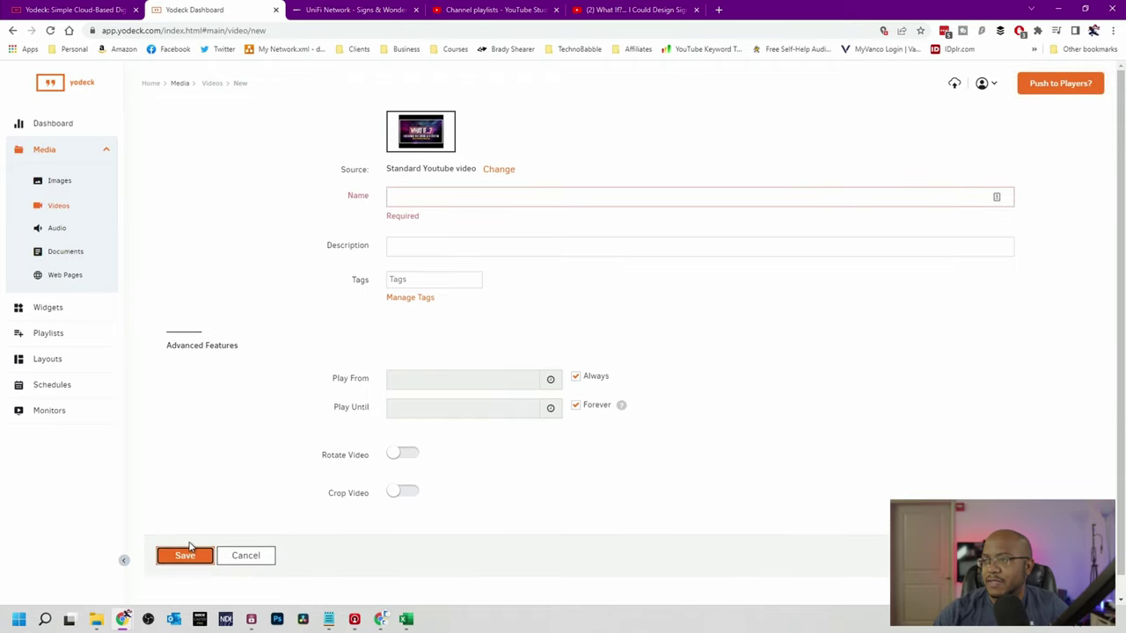
pyautogui.click(419, 197)
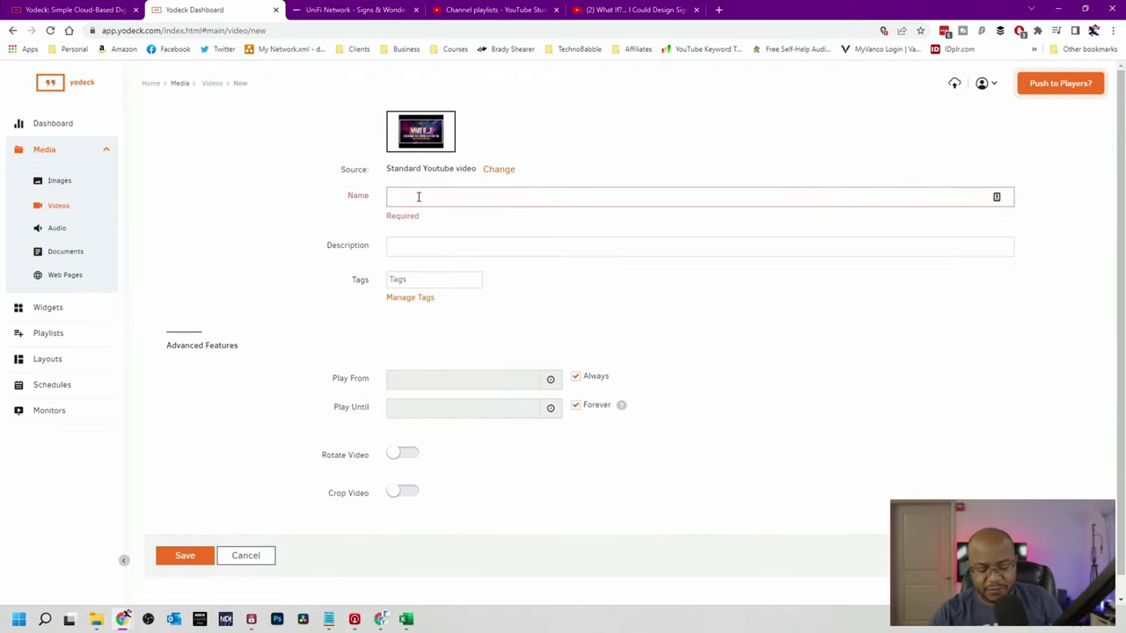
pyautogui.write('Wh')
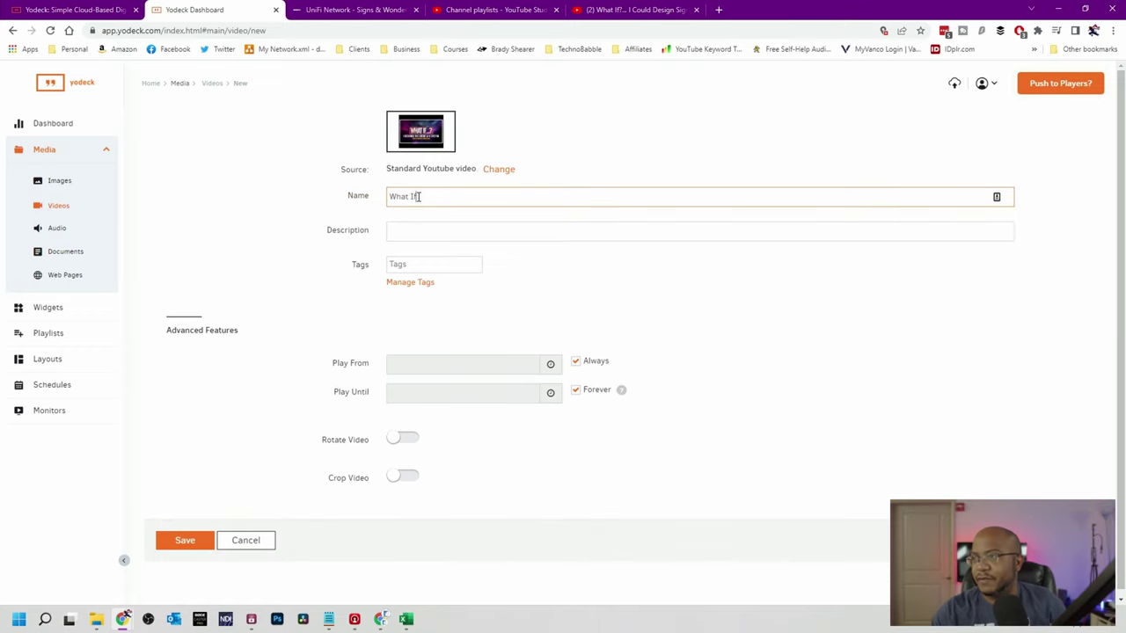
pyautogui.write('at If')
pyautogui.click(177, 540)
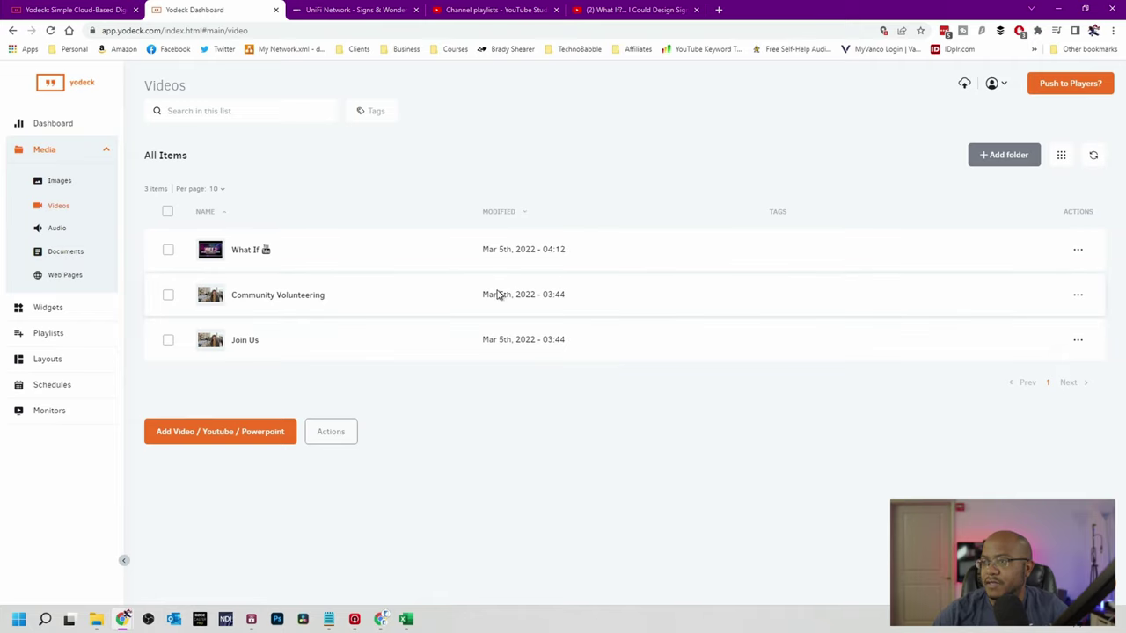
# Look through the audio, documents and web pages media libraries
pyautogui.click(58, 229)
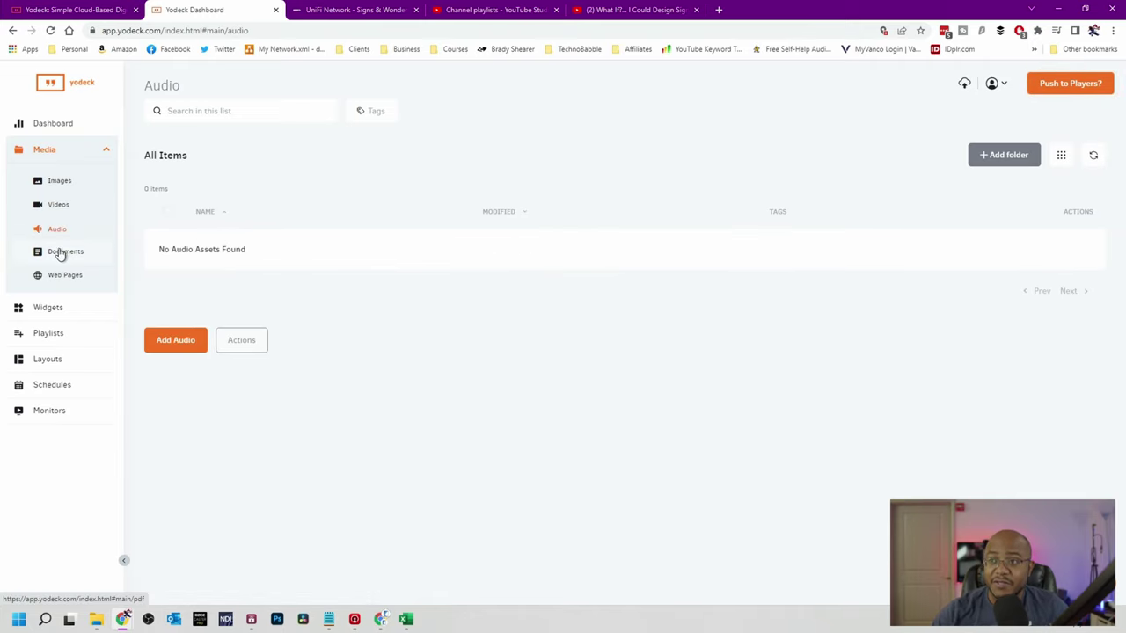
pyautogui.click(71, 250)
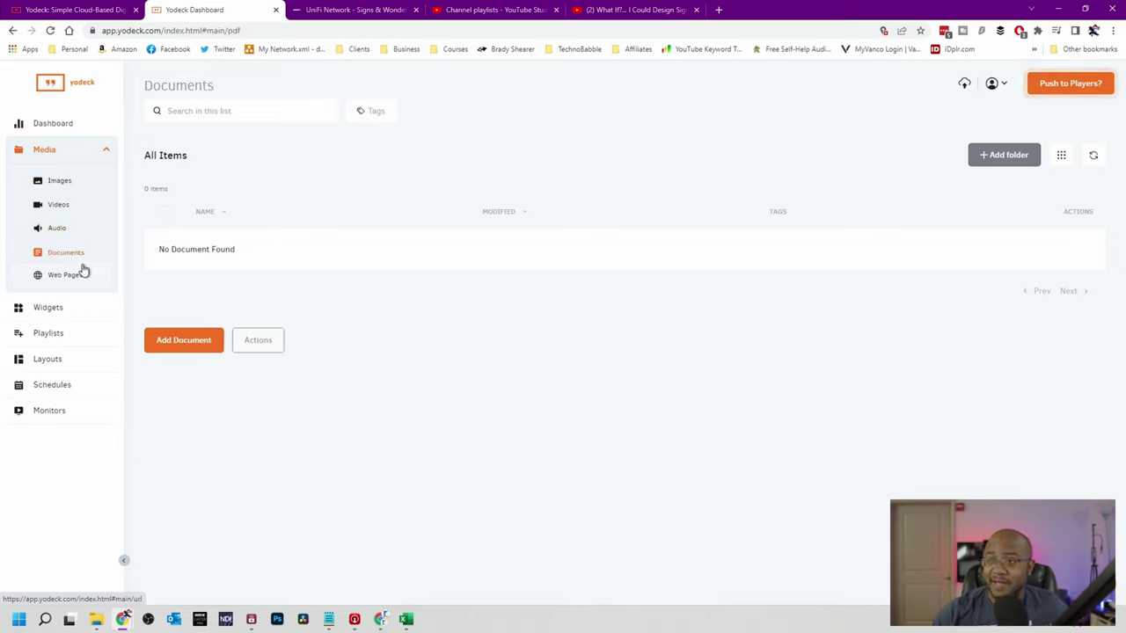
pyautogui.click(72, 276)
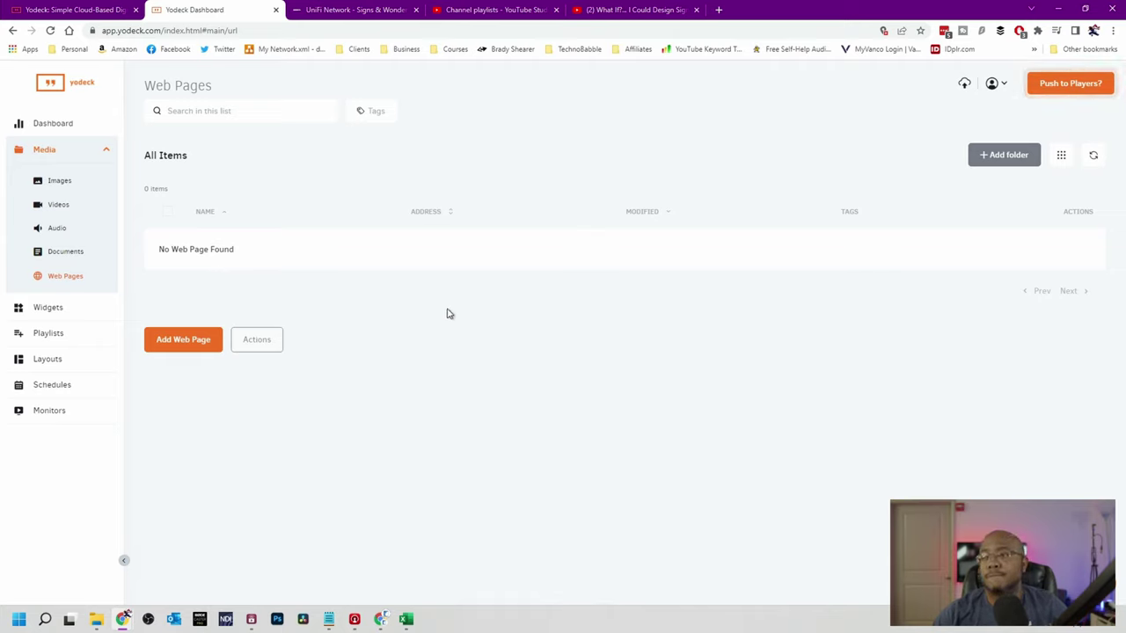
pyautogui.click(49, 151)
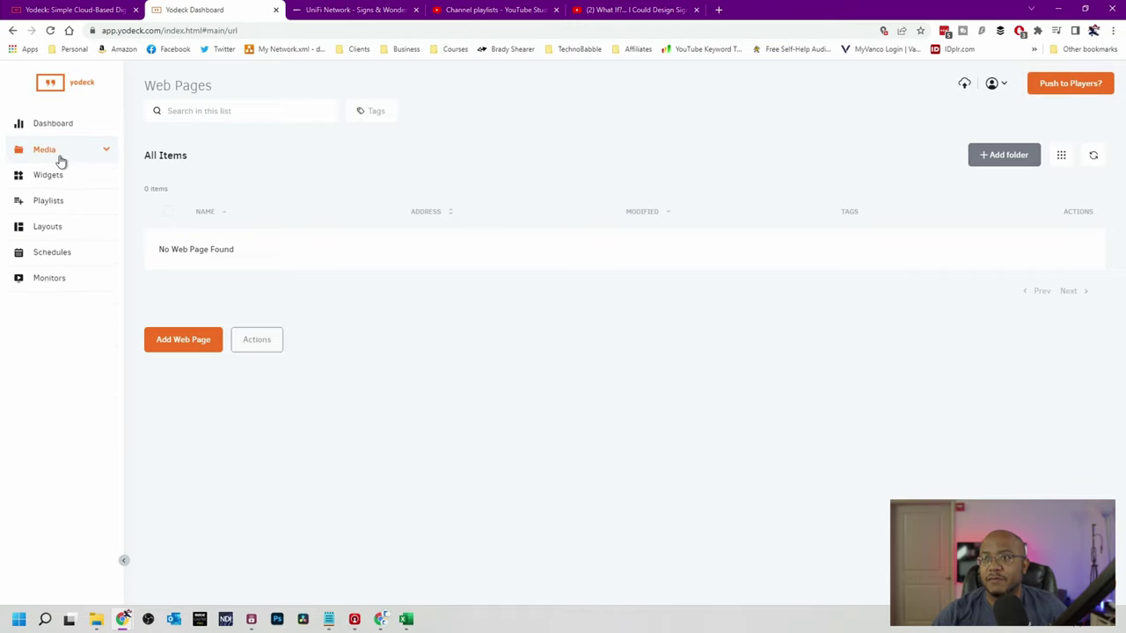
# Open the gallery for adding a widget, dismiss the introduction and browse the available widgets
pyautogui.click(56, 178)
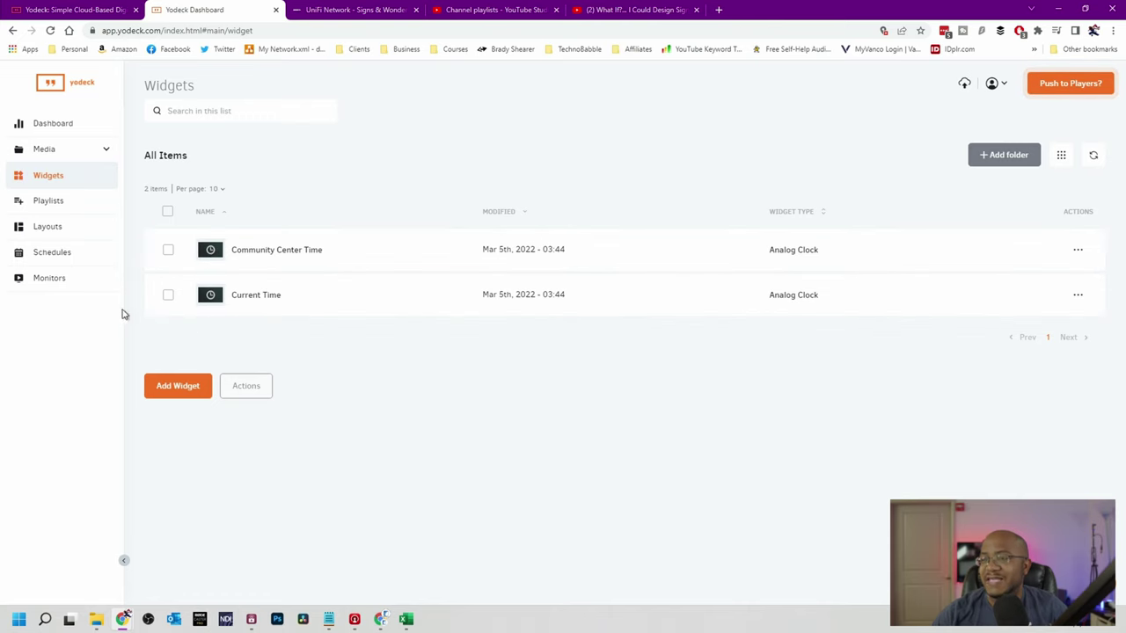
pyautogui.click(180, 392)
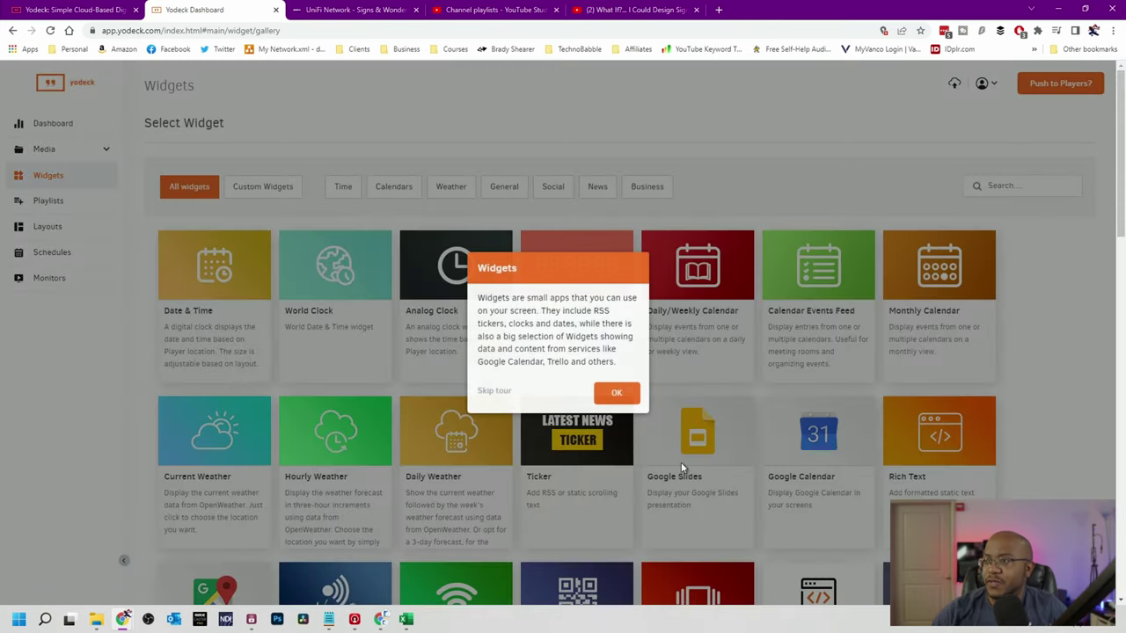
pyautogui.click(616, 393)
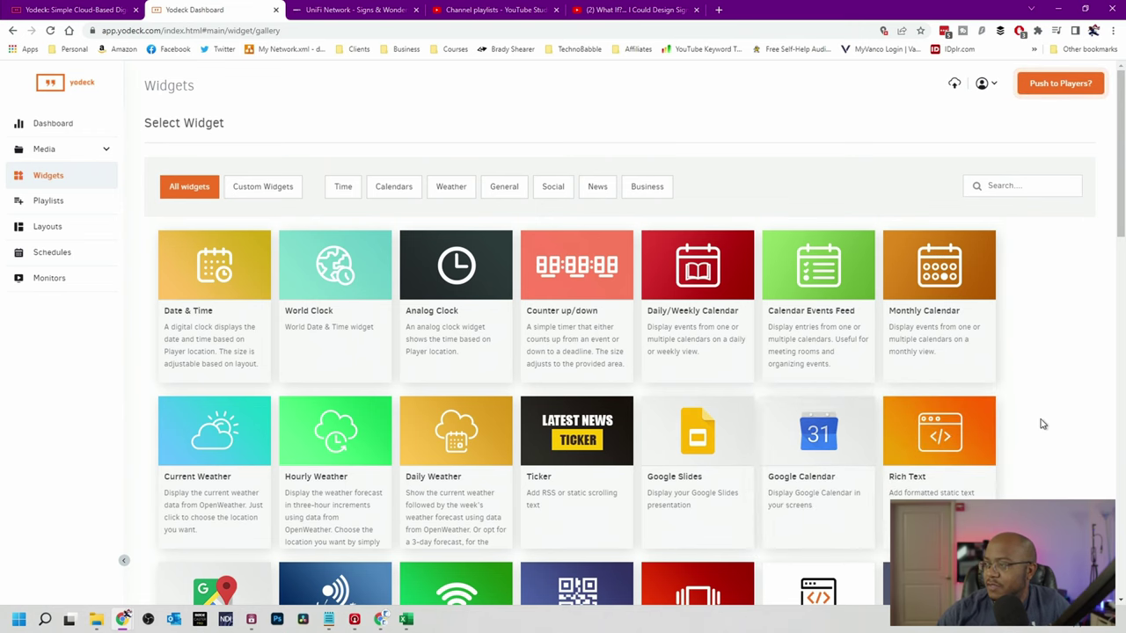
pyautogui.scroll(-3, 1042, 425)
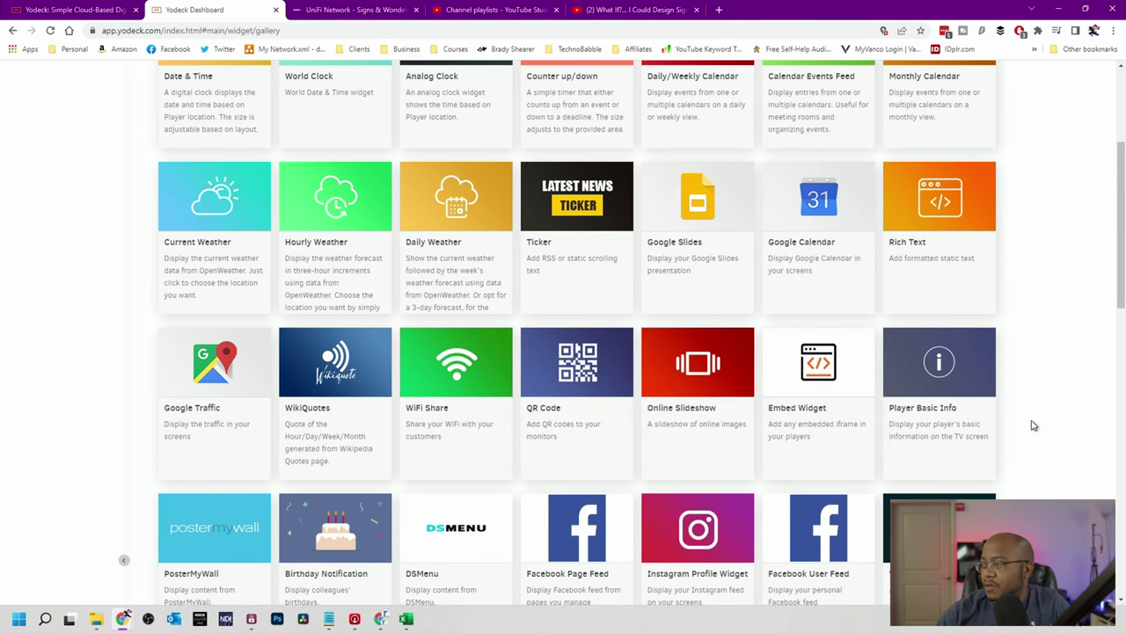
pyautogui.scroll(-3, 1033, 425)
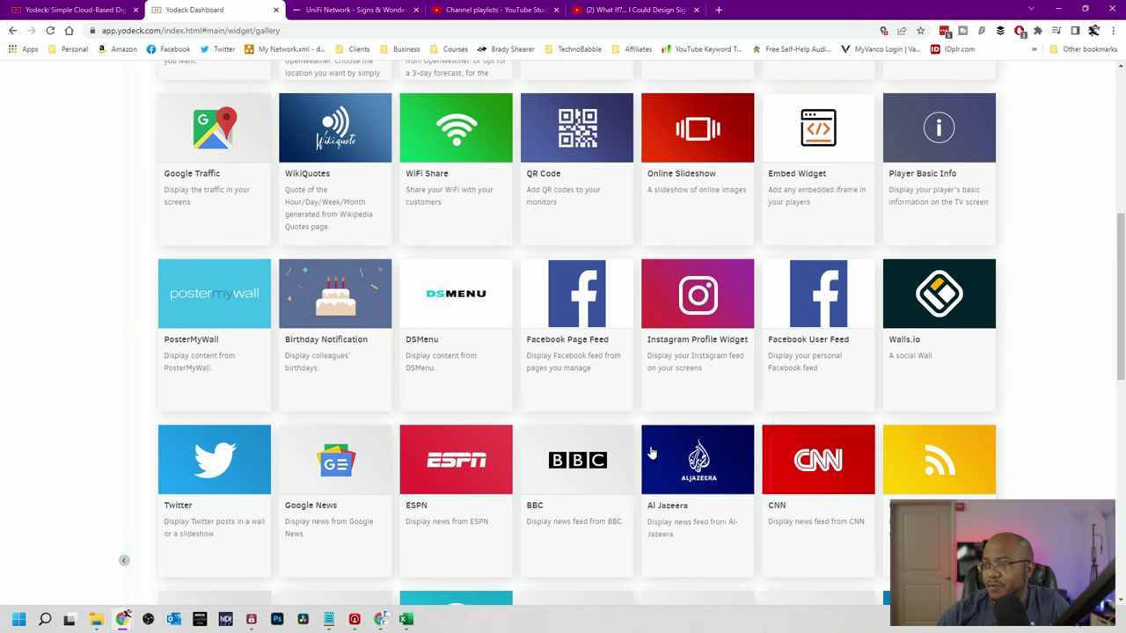
pyautogui.scroll(-3, 1029, 494)
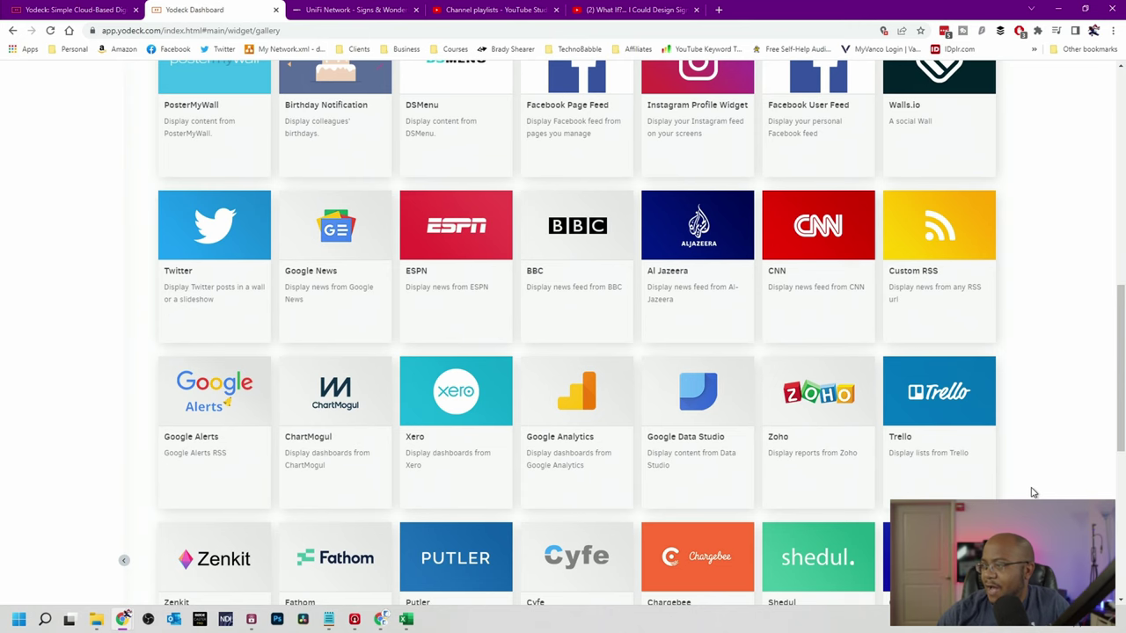
# Browse the remaining news, analytics and business widgets in the gallery
pyautogui.scroll(-3, 1033, 493)
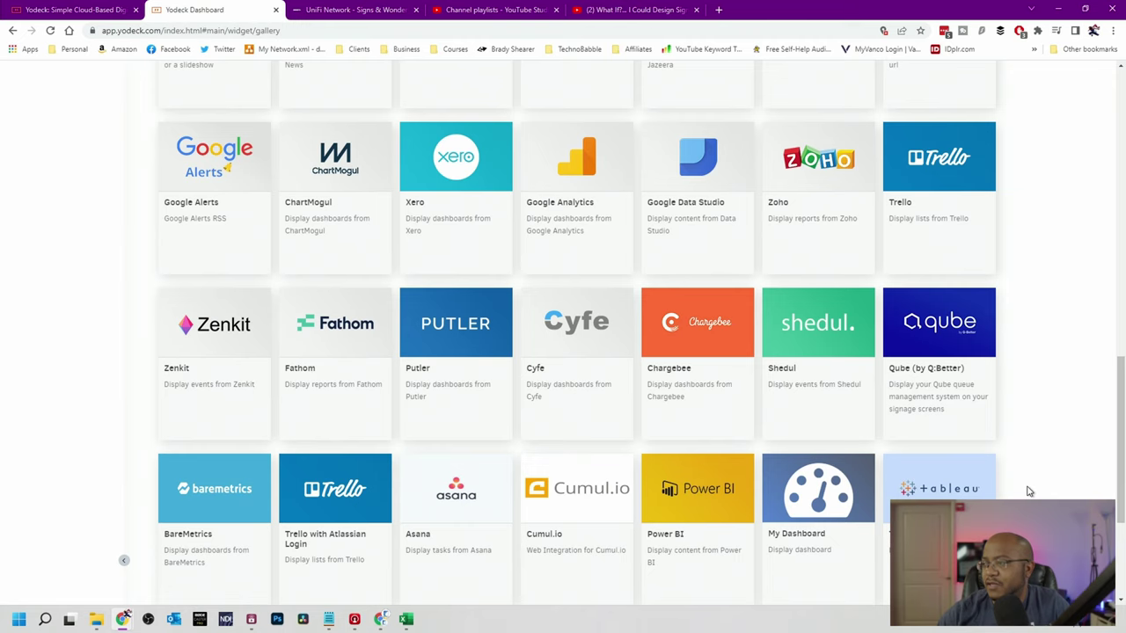
pyautogui.scroll(-3, 1029, 492)
pyautogui.scroll(15, 1031, 490)
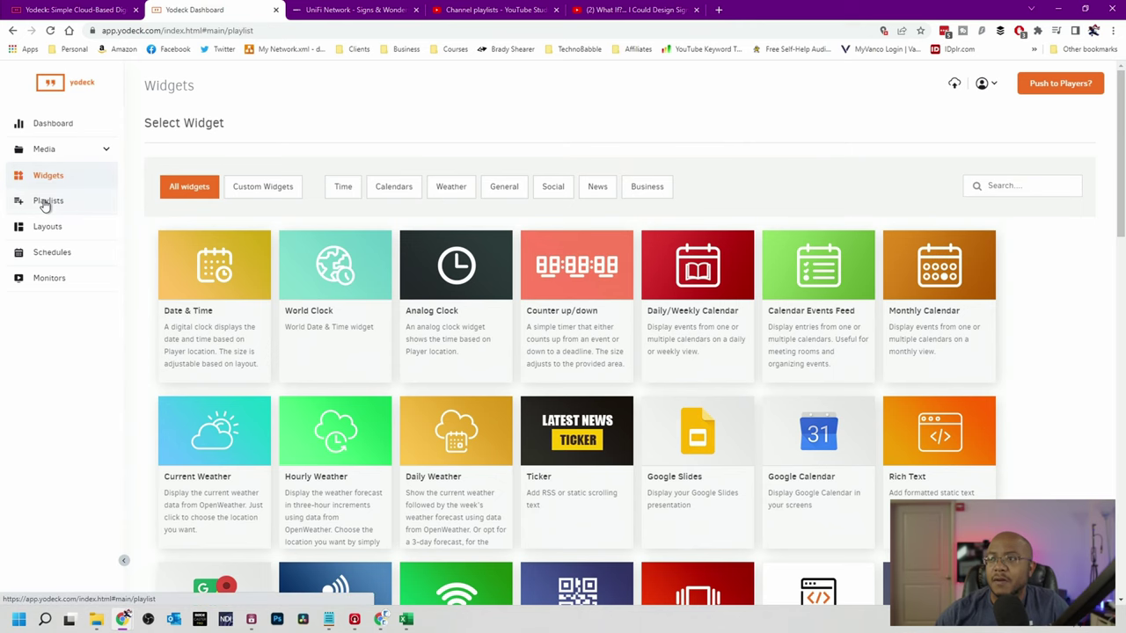
# Create a new Classic playlist and name it Announcements
pyautogui.click(44, 203)
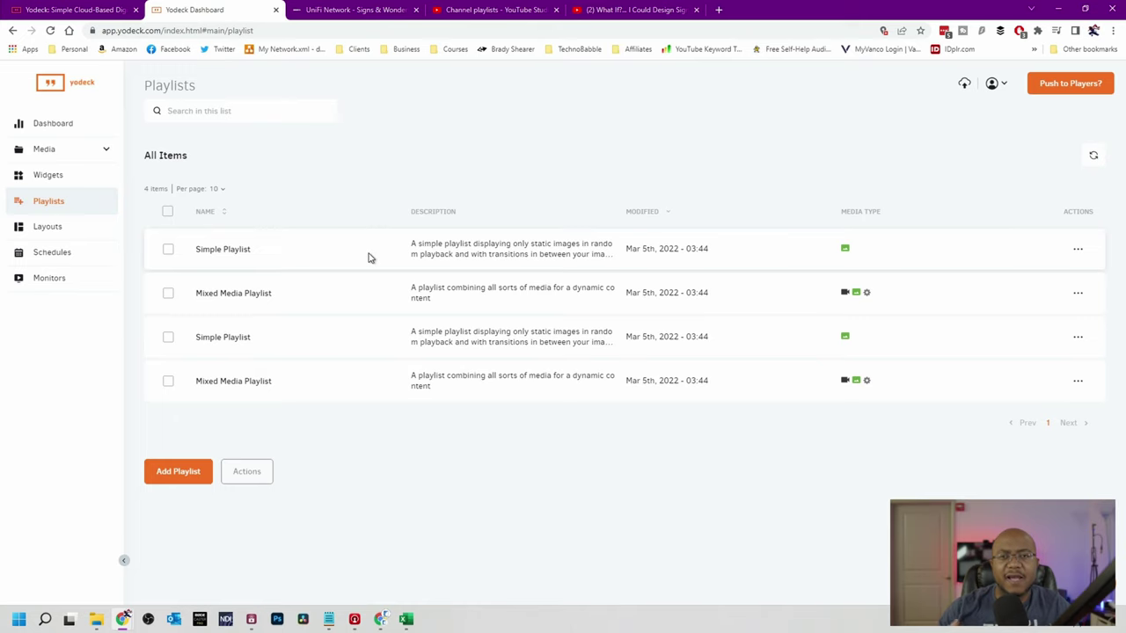
pyautogui.click(193, 474)
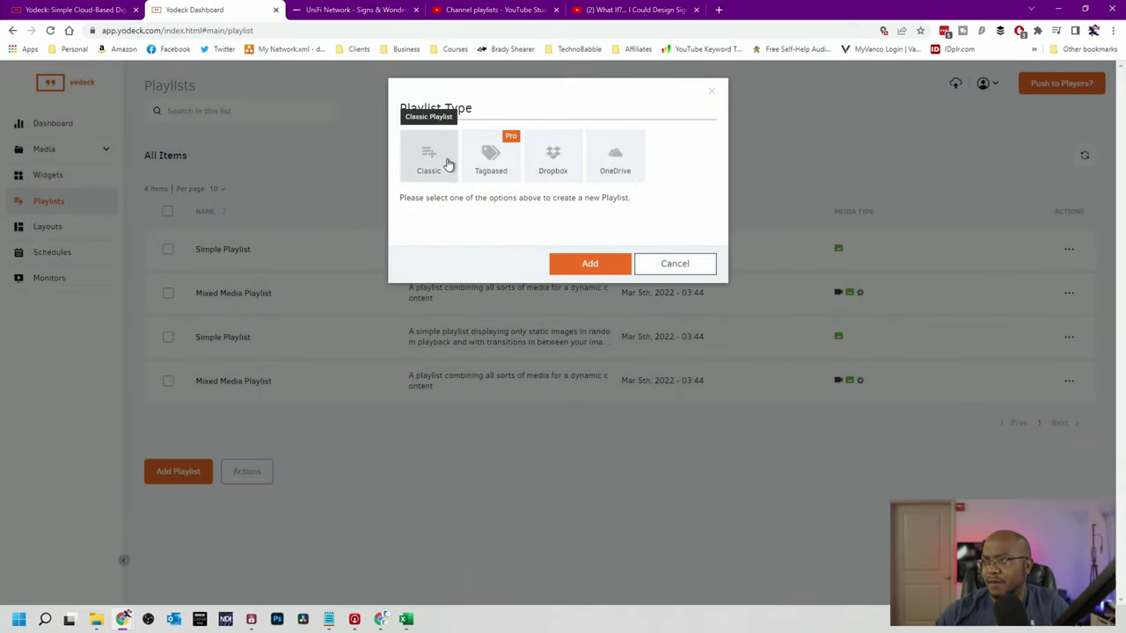
pyautogui.click(425, 160)
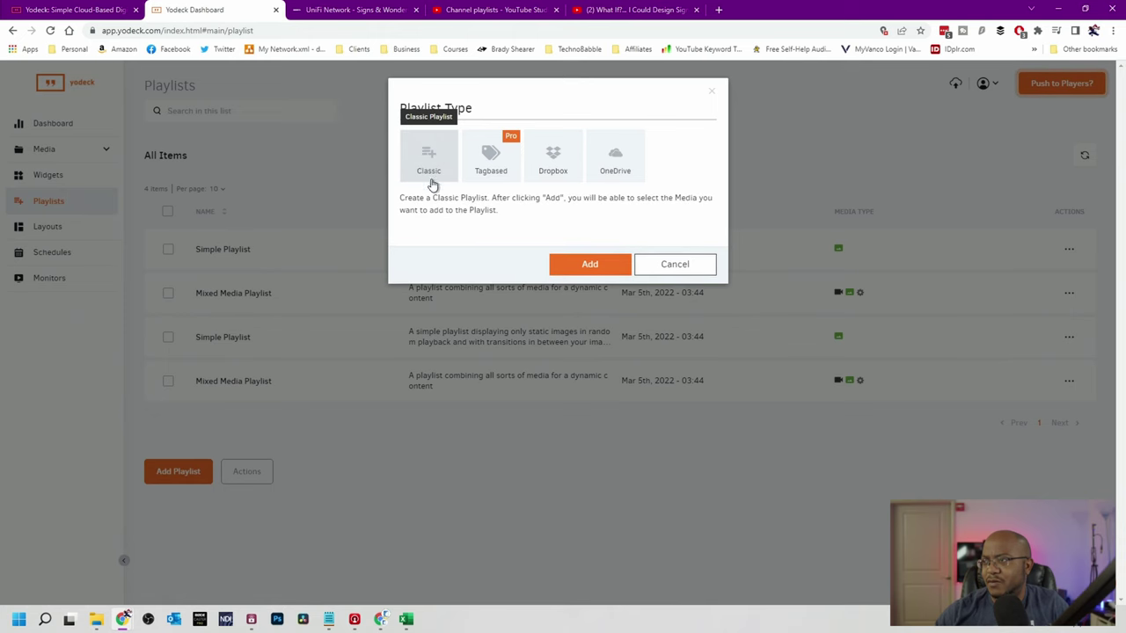
pyautogui.click(585, 265)
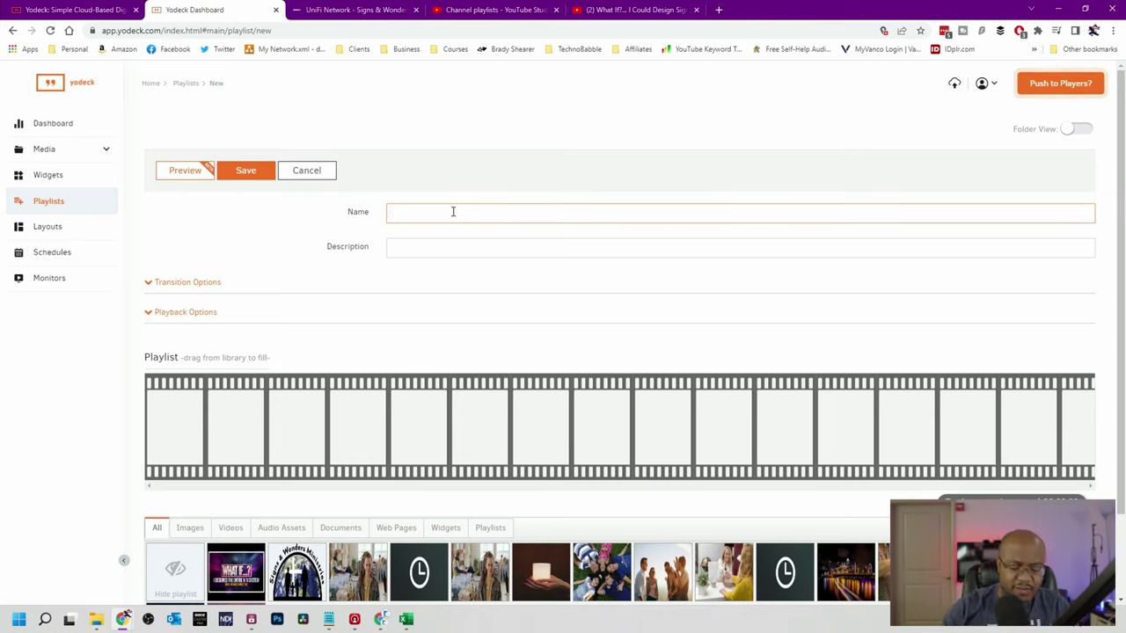
pyautogui.click(453, 211)
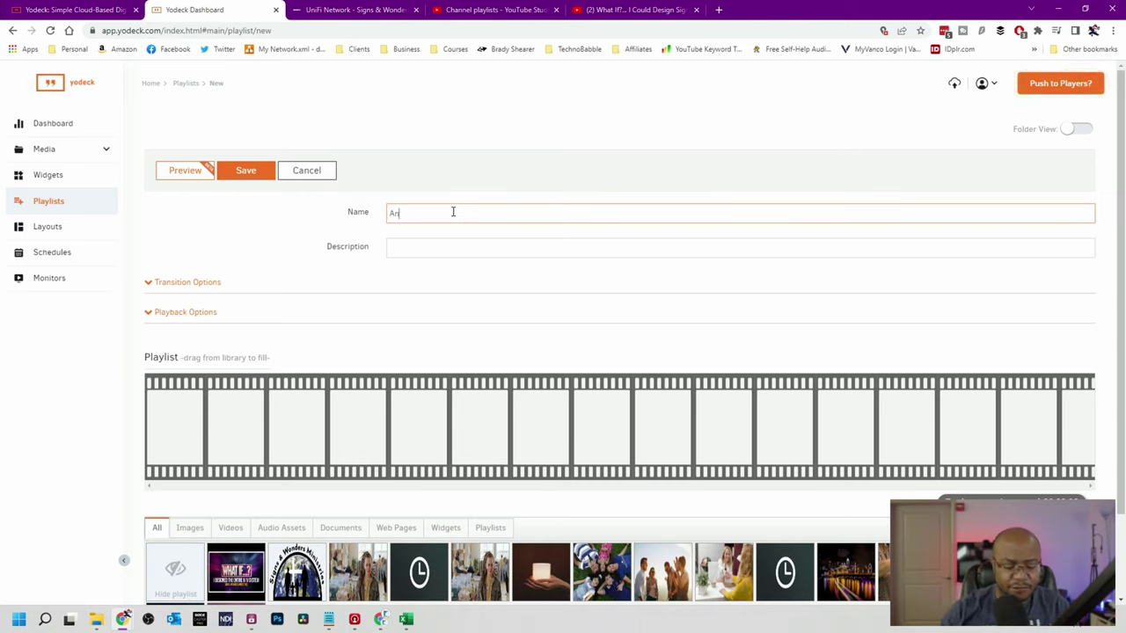
pyautogui.write('Announcements')
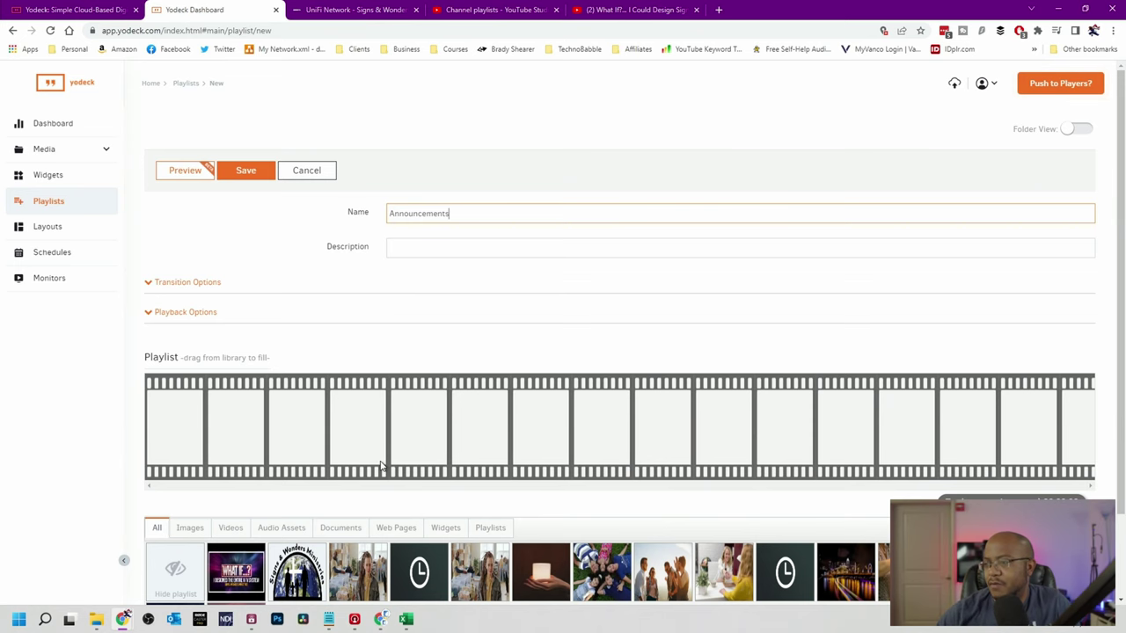
# Add the cropped-SWM-Logo-png image and the What If video to the Announcements playlist, in that order
pyautogui.scroll(-2, 381, 466)
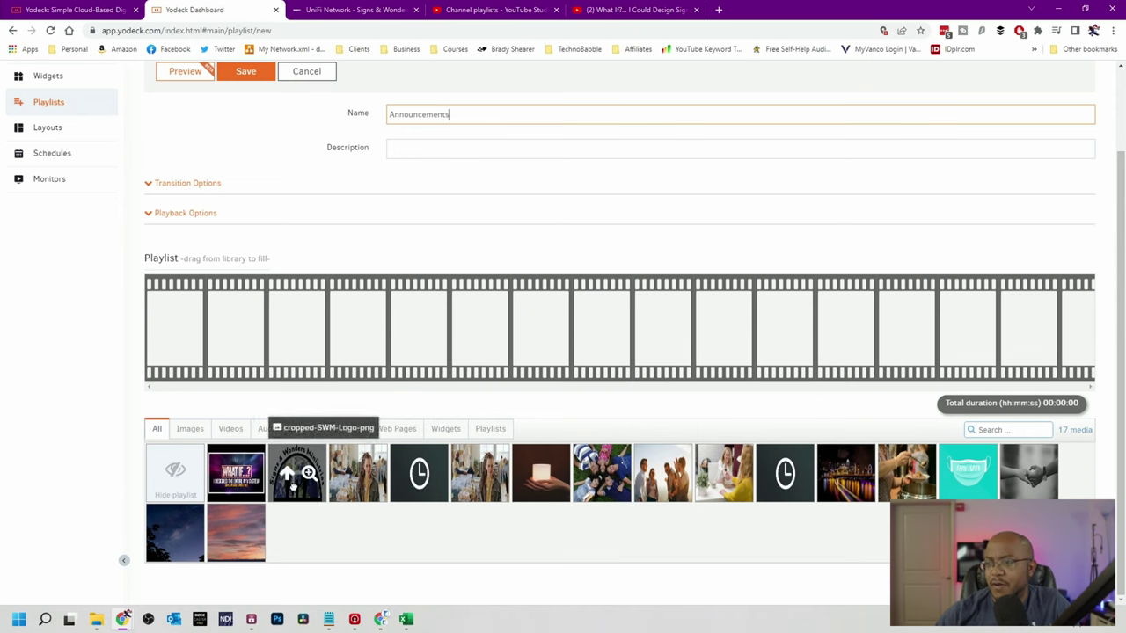
pyautogui.click(289, 475)
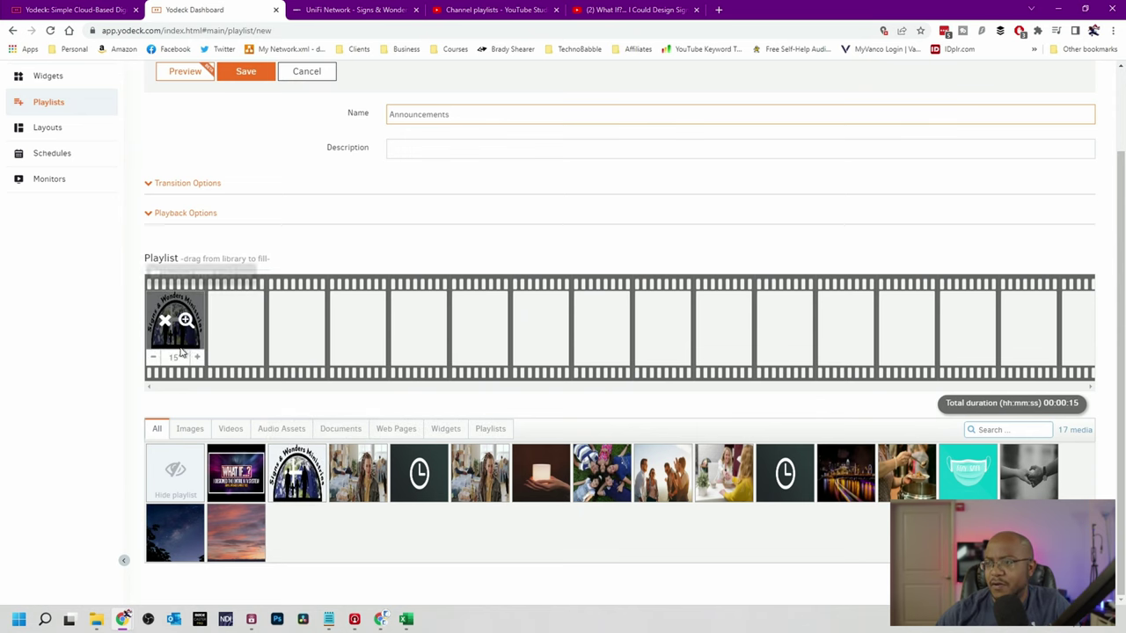
pyautogui.click(229, 483)
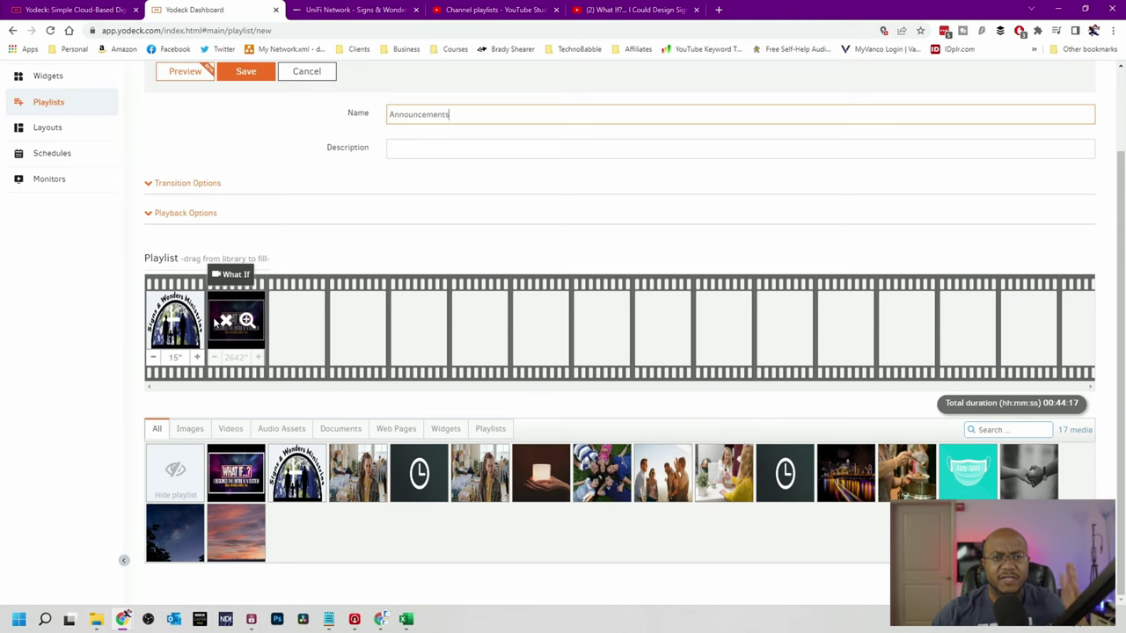
# Check the playback and transition options of the Announcements playlist and save it
pyautogui.scroll(2, 422, 430)
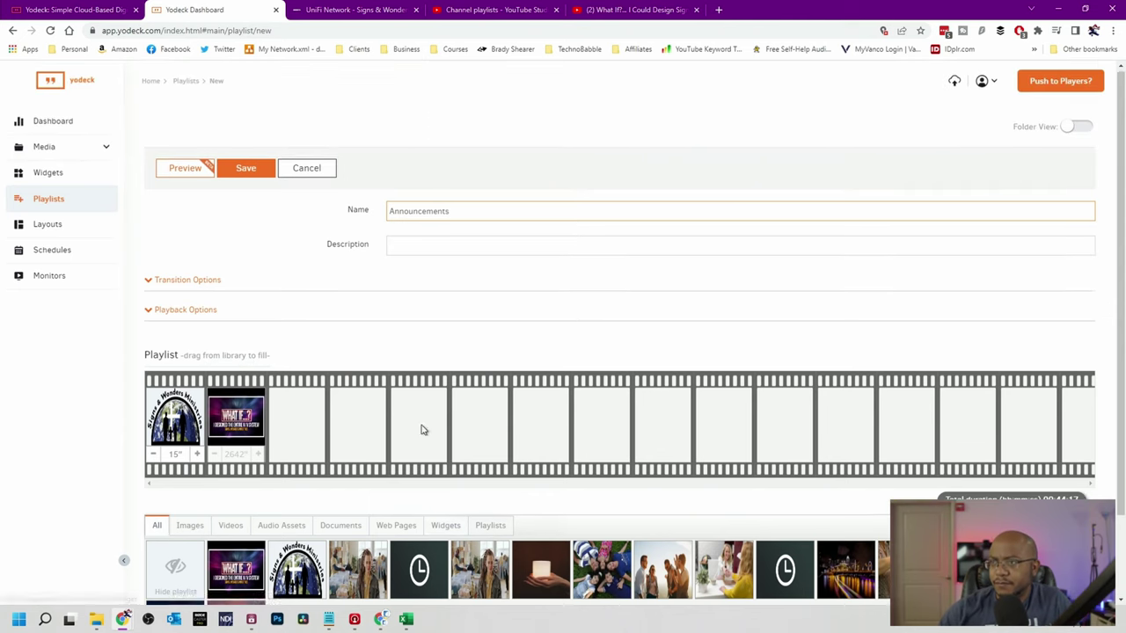
pyautogui.click(159, 317)
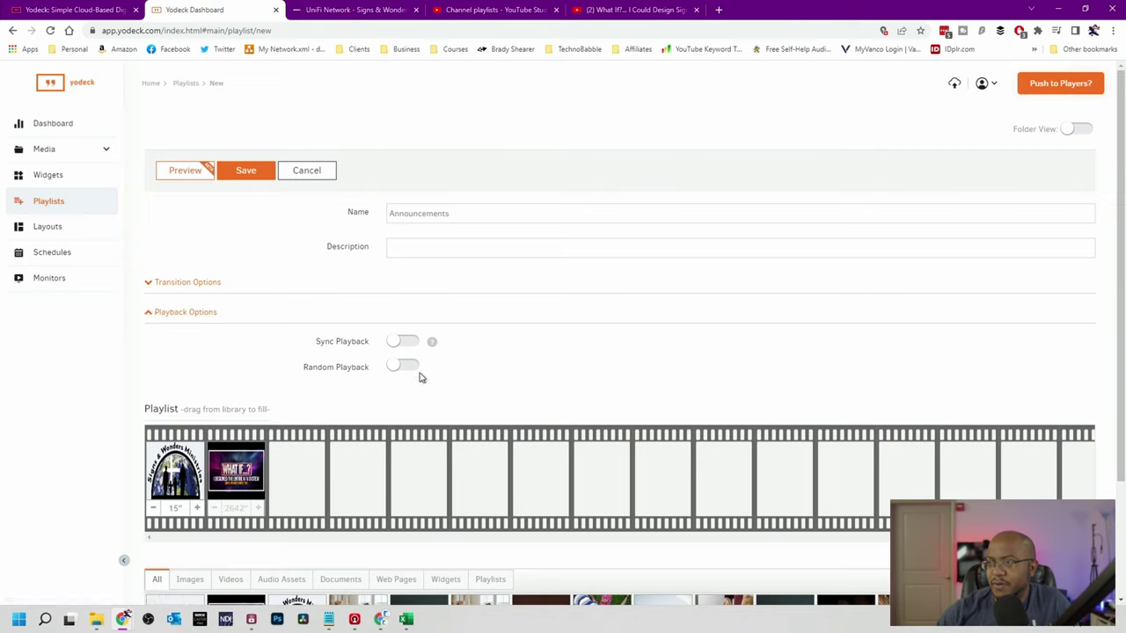
pyautogui.click(149, 283)
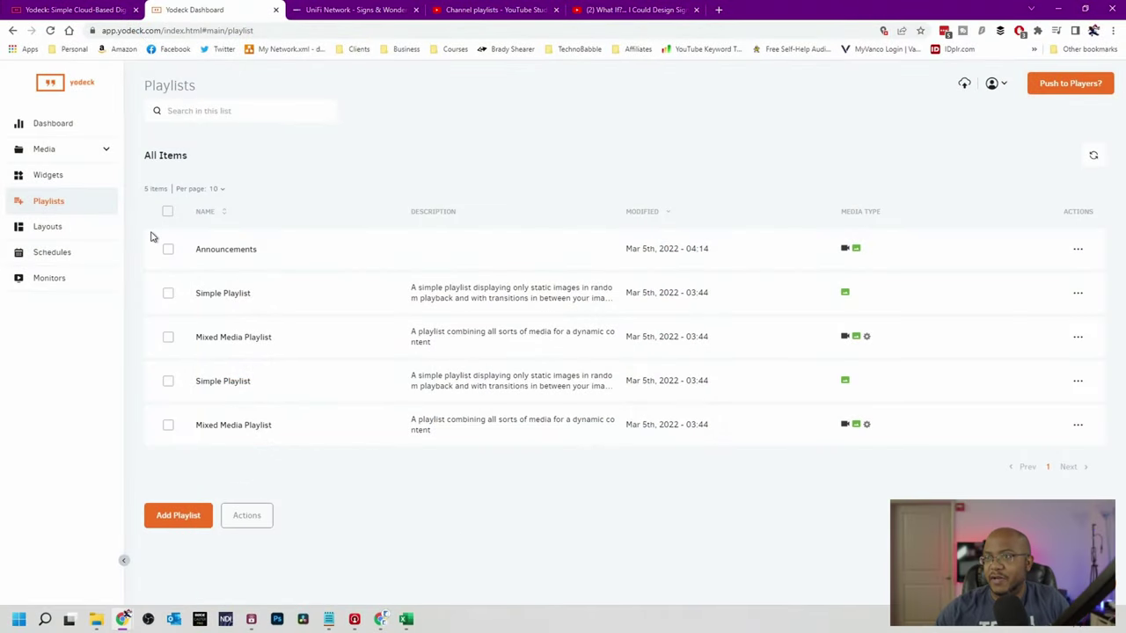
# Look through the sample layouts Business Open Hours, Current Time Portrait and Full Screen Landscape, returning to the layout list
pyautogui.click(50, 230)
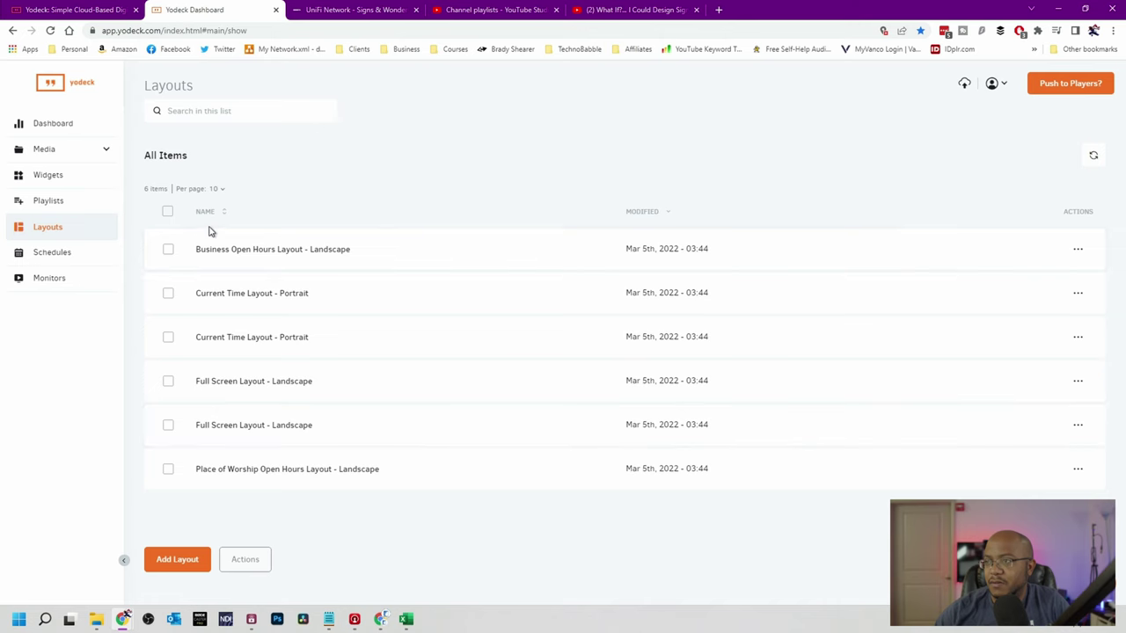
pyautogui.click(240, 252)
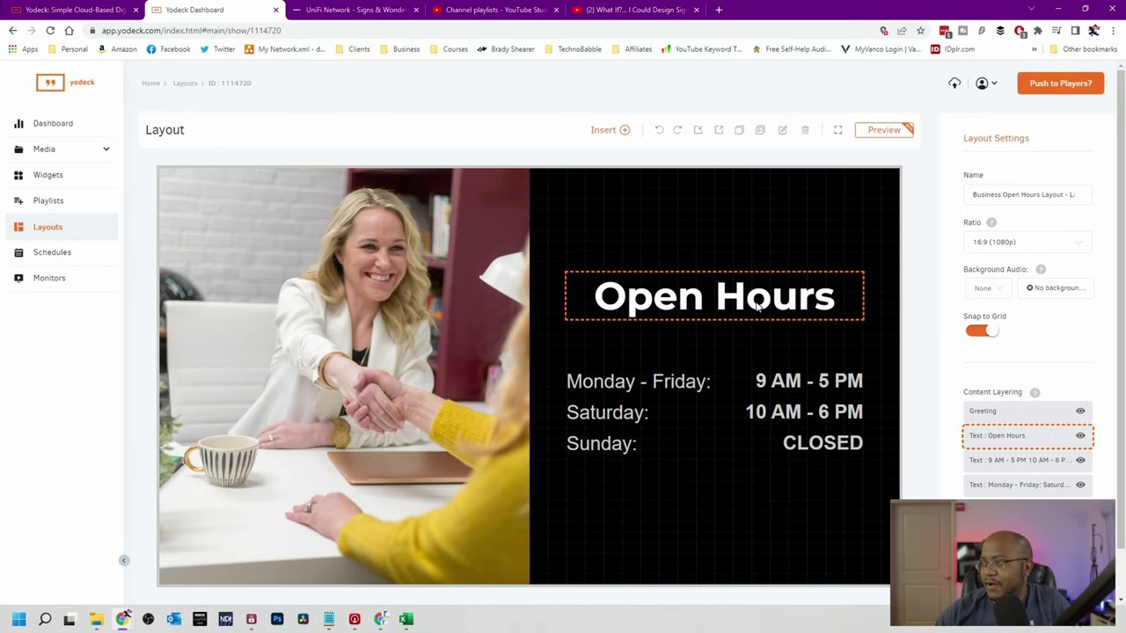
pyautogui.click(62, 230)
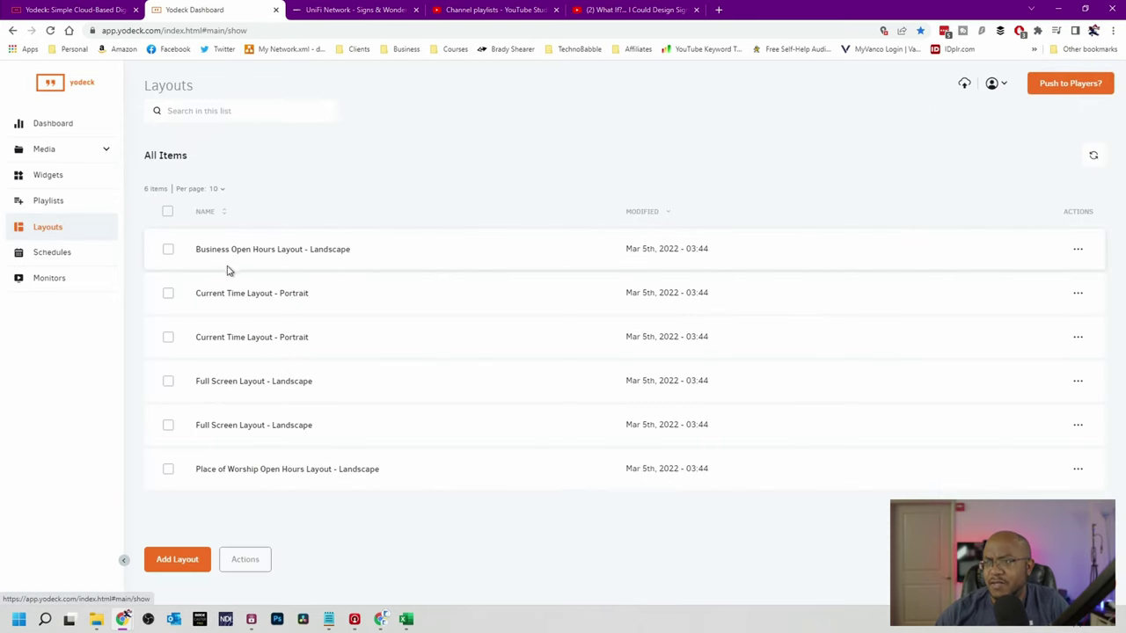
pyautogui.click(234, 293)
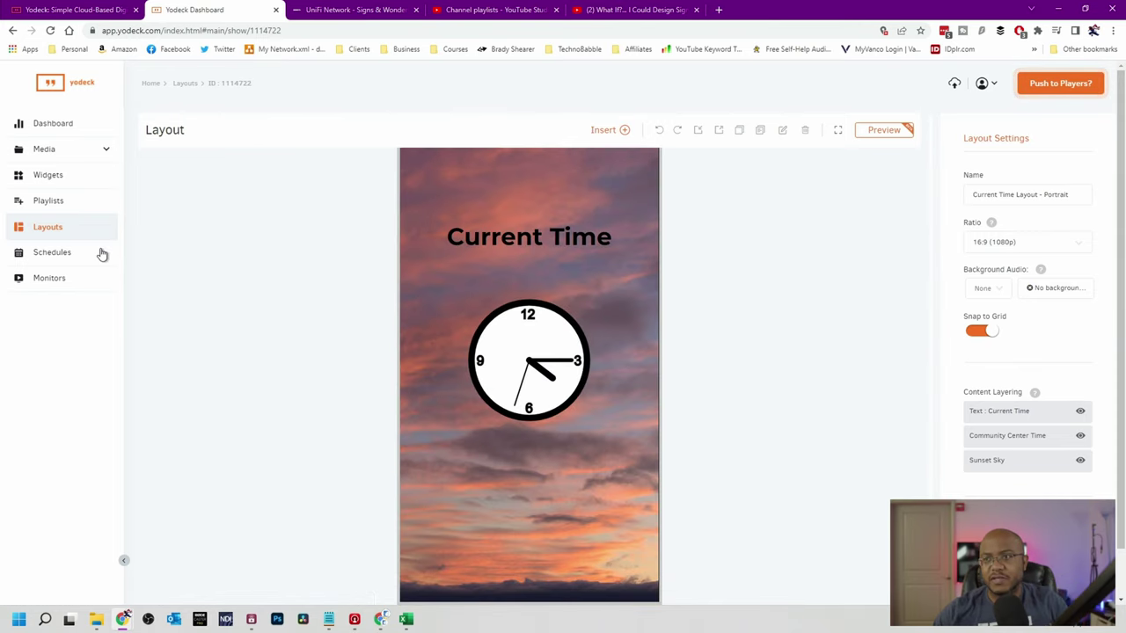
pyautogui.click(47, 229)
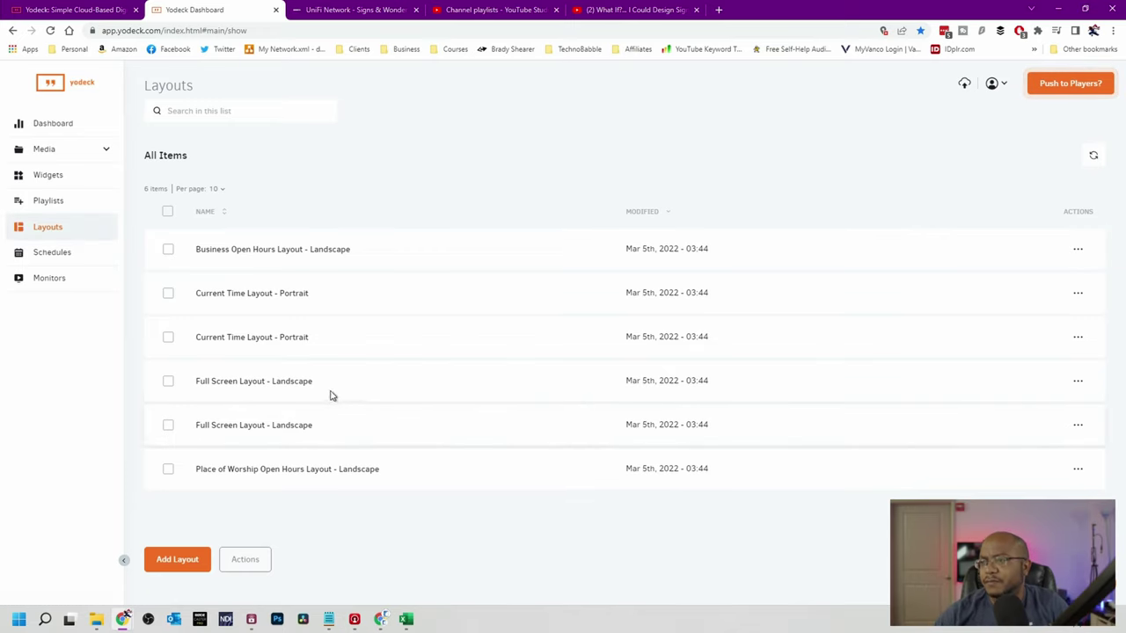
pyautogui.click(280, 382)
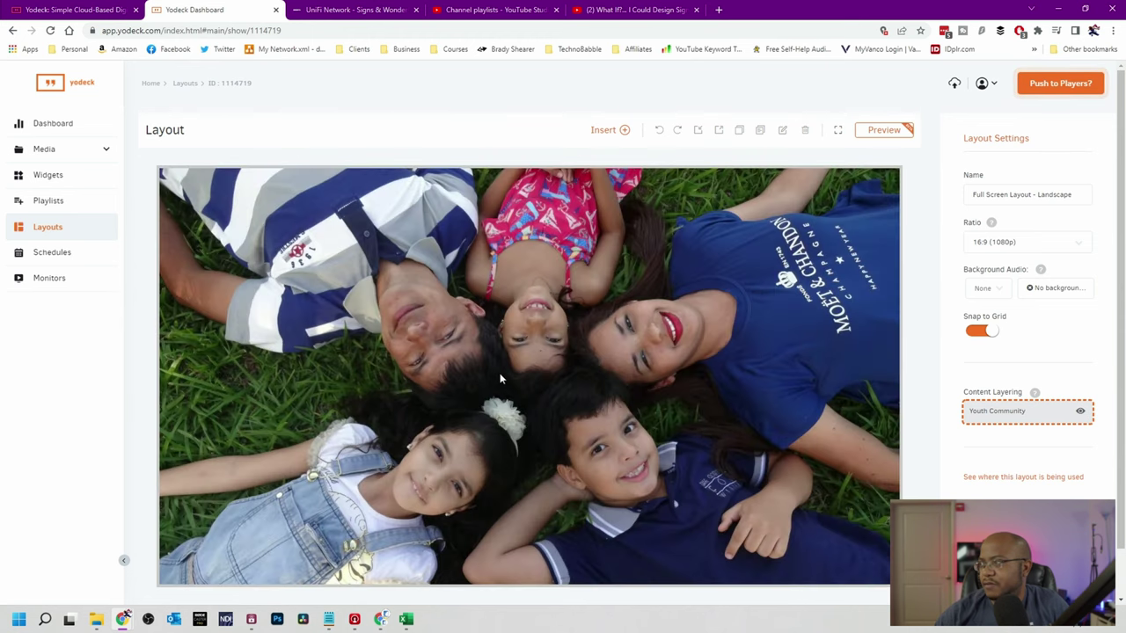
pyautogui.click(44, 230)
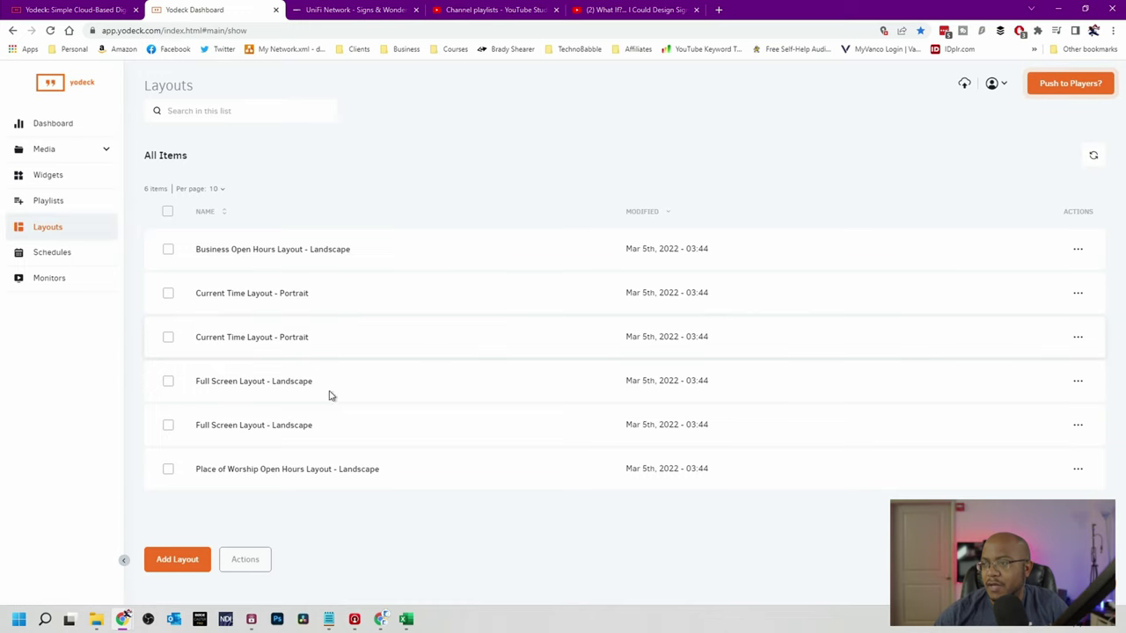